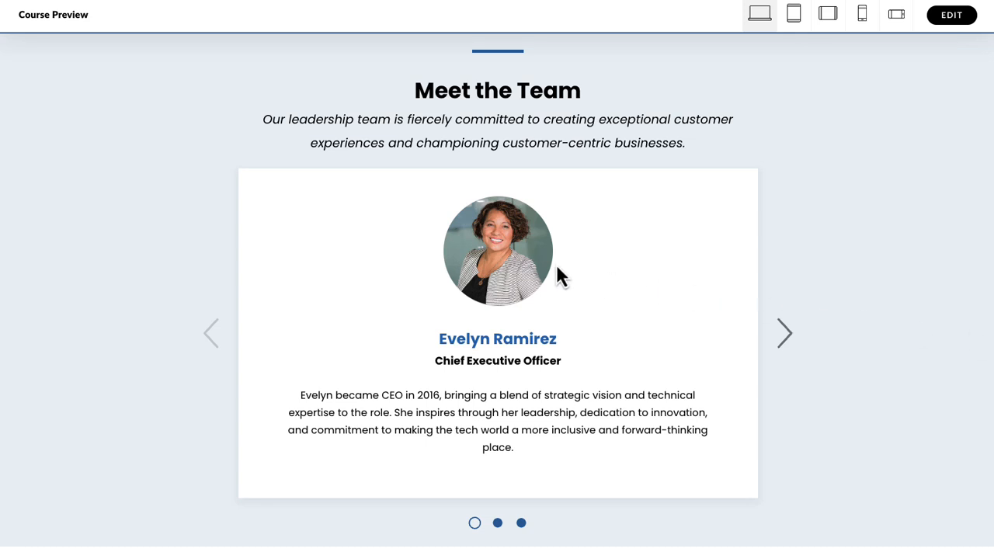
- Page through the three team member cards of the Meet the Team carousel in the course preview
{"action": "scroll", "coordinate": [557, 266], "scroll_direction": "down", "scroll_amount": 1}
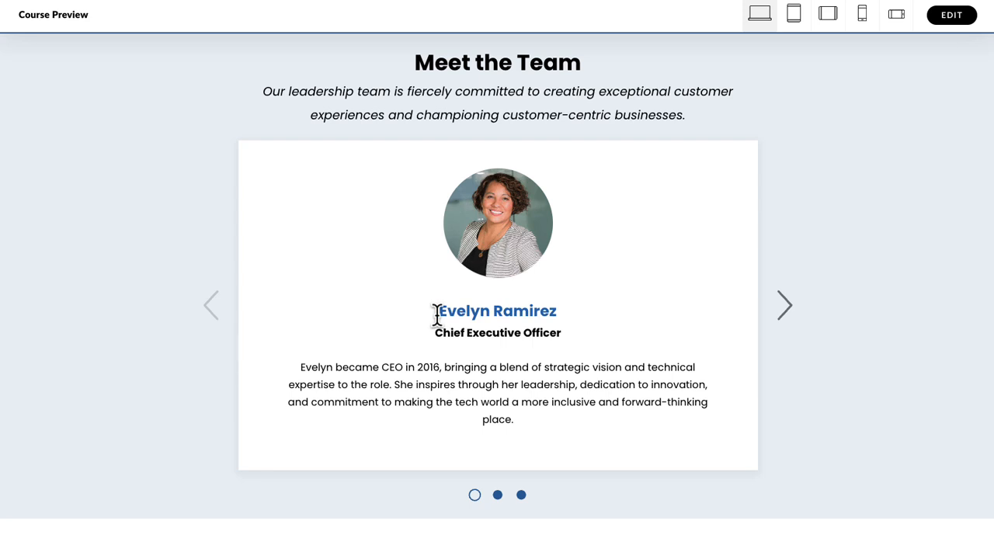
{"action": "left_click", "coordinate": [785, 305]}
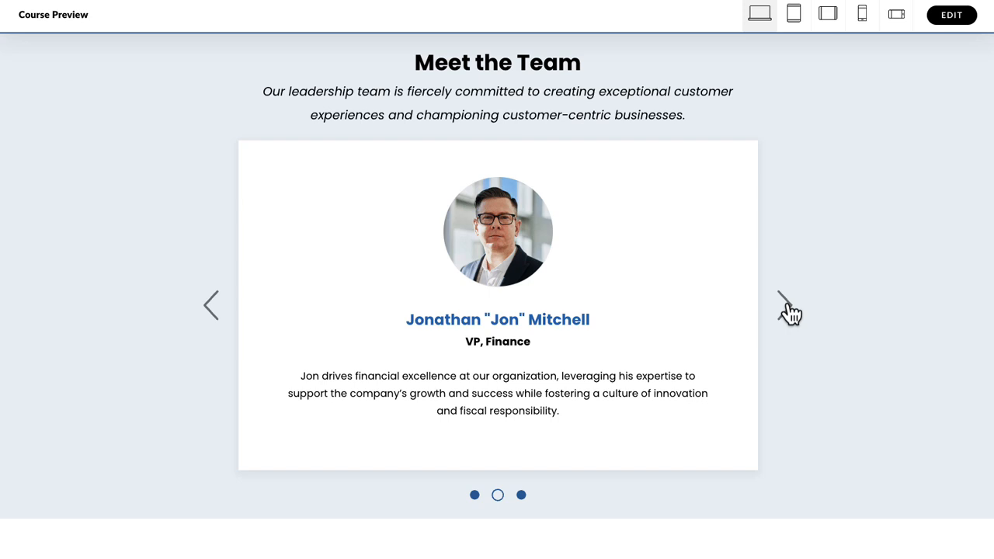
{"action": "left_click", "coordinate": [786, 305]}
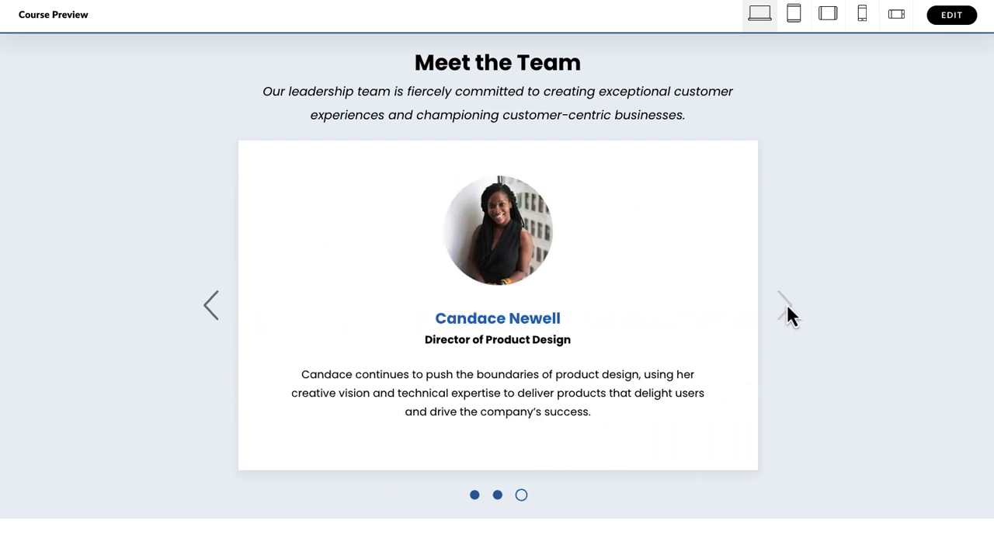
{"action": "scroll", "coordinate": [786, 303], "scroll_direction": "down", "scroll_amount": 1}
{"action": "scroll", "coordinate": [787, 303], "scroll_direction": "up", "scroll_amount": 1}
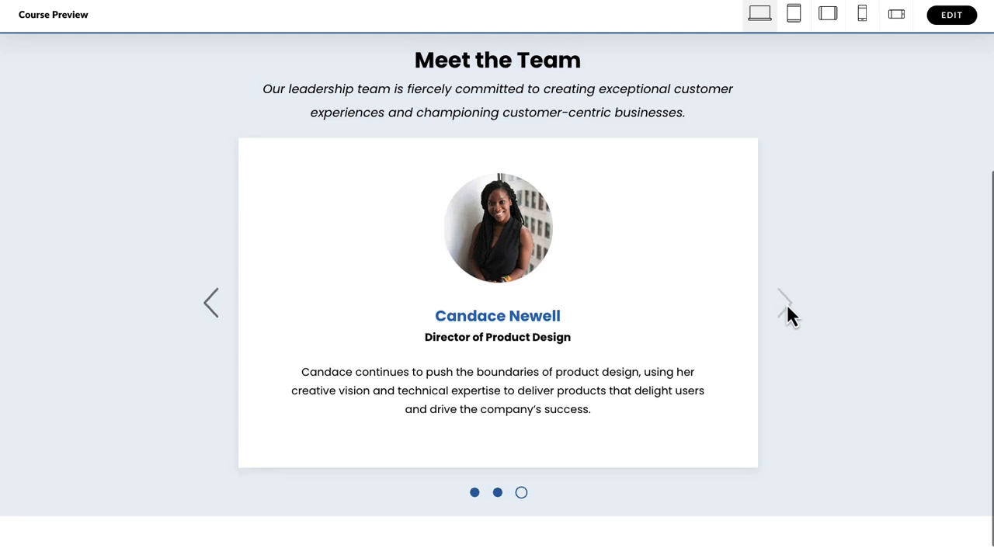
- Switch the lesson to edit mode and examine the Statement B heading's block types, the intro paragraph and the quote carousel block
{"action": "left_click", "coordinate": [953, 17]}
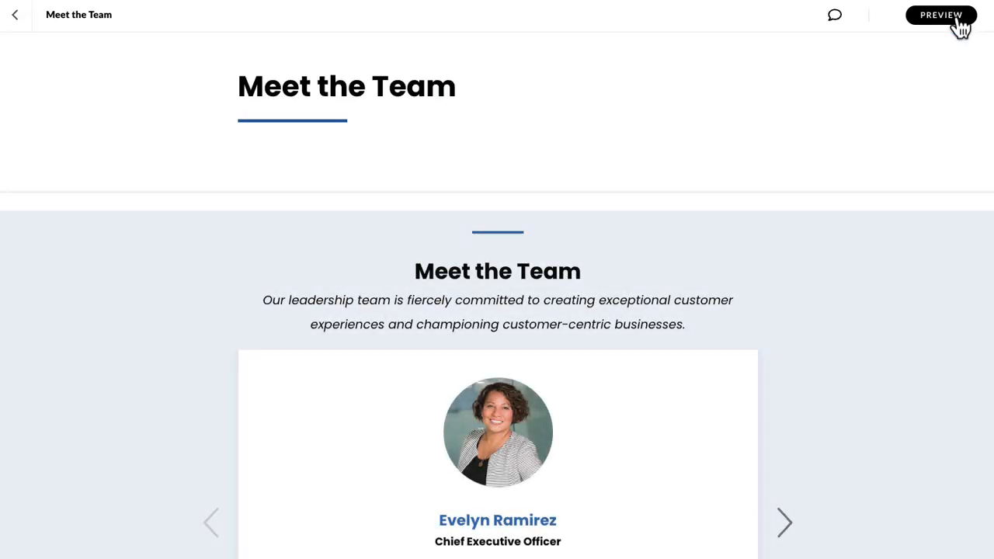
{"action": "scroll", "coordinate": [871, 117], "scroll_direction": "down", "scroll_amount": 2}
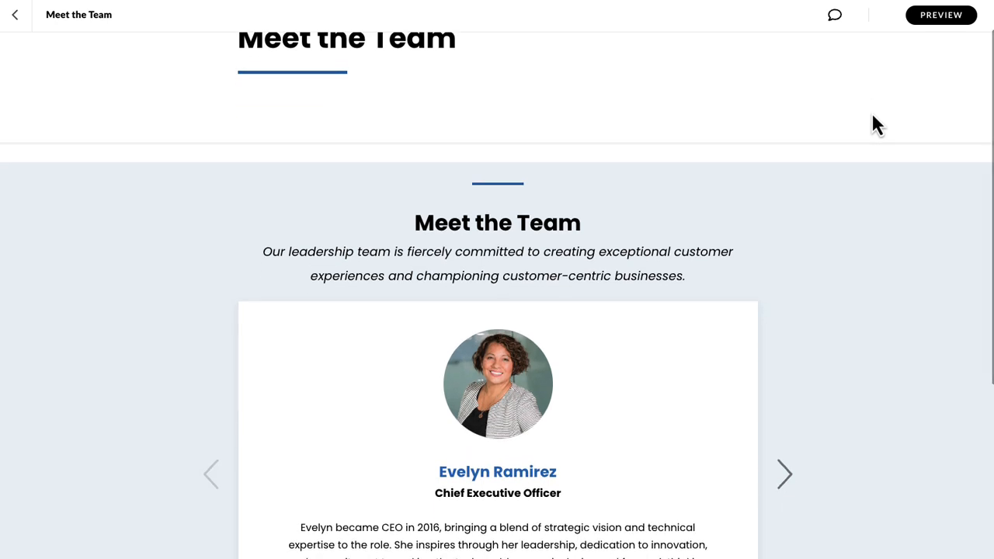
{"action": "scroll", "coordinate": [872, 117], "scroll_direction": "down", "scroll_amount": 3}
{"action": "scroll", "coordinate": [871, 117], "scroll_direction": "down", "scroll_amount": 2}
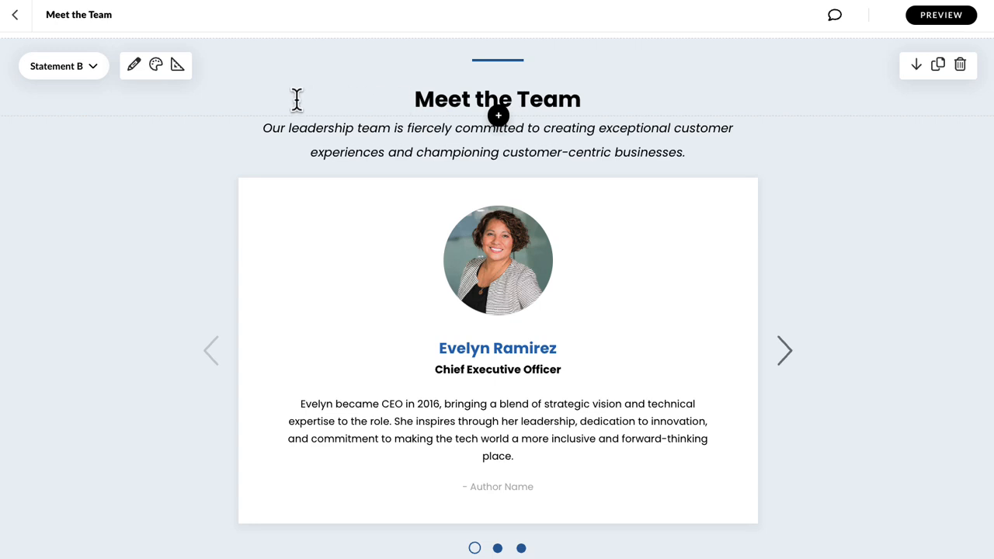
{"action": "left_click", "coordinate": [91, 80]}
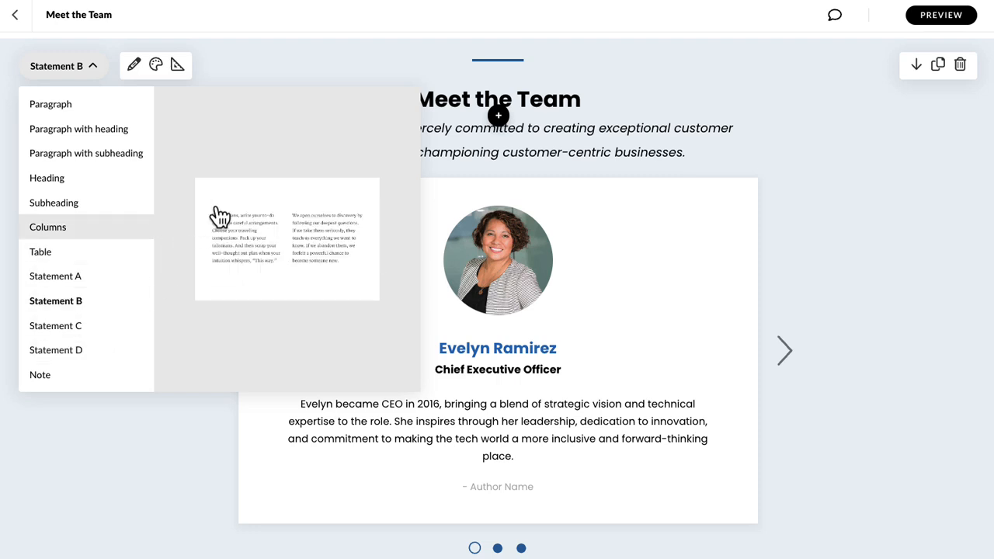
{"action": "left_click", "coordinate": [356, 63]}
{"action": "left_click", "coordinate": [330, 138]}
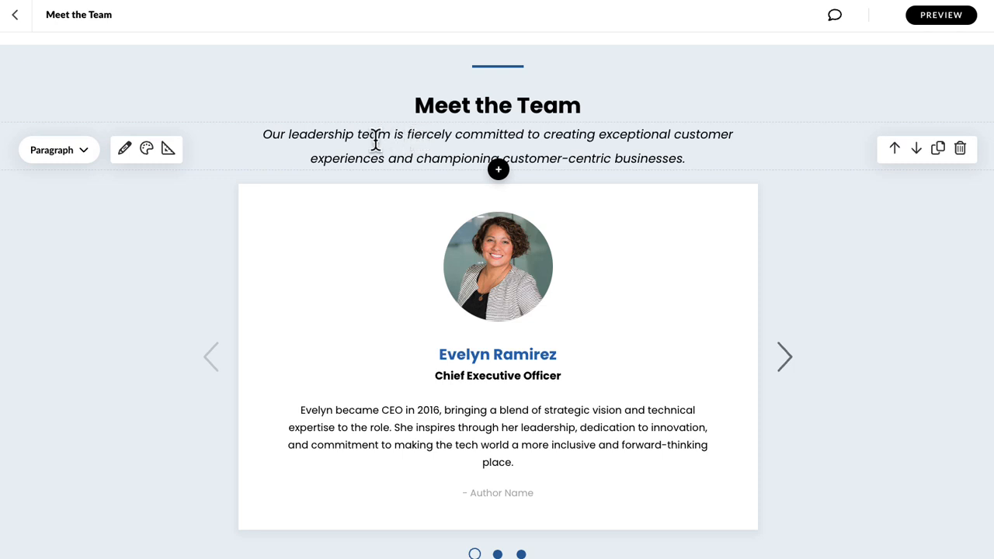
{"action": "scroll", "coordinate": [376, 142], "scroll_direction": "down", "scroll_amount": 1}
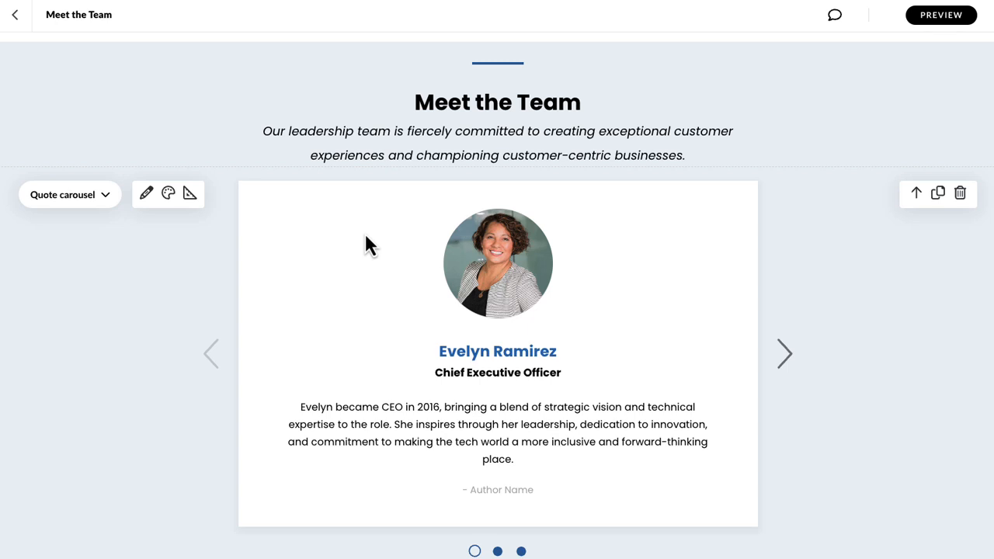
{"action": "scroll", "coordinate": [364, 232], "scroll_direction": "down", "scroll_amount": 1}
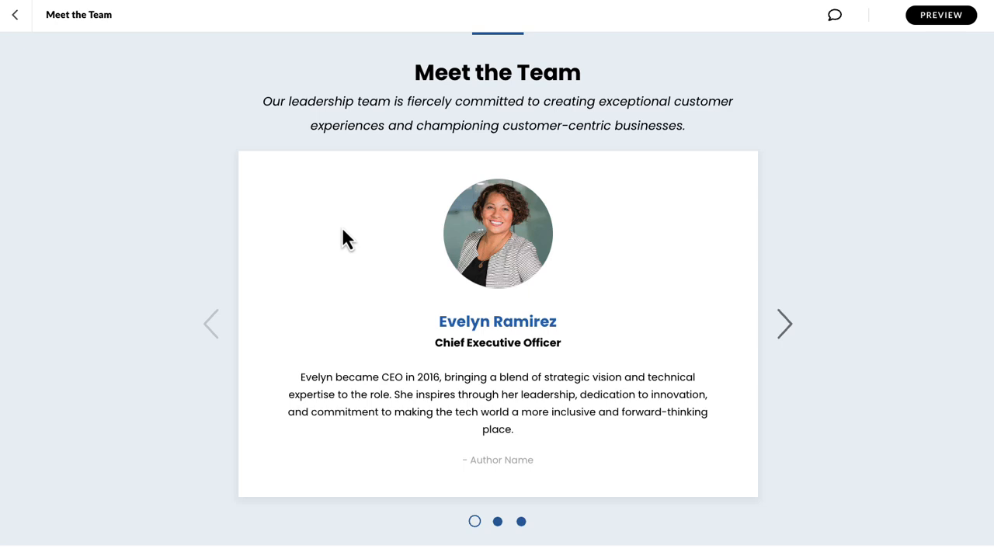
- Add a Process block below the quote carousel and examine its Step 1 card and label
{"action": "scroll", "coordinate": [342, 230], "scroll_direction": "down", "scroll_amount": 3}
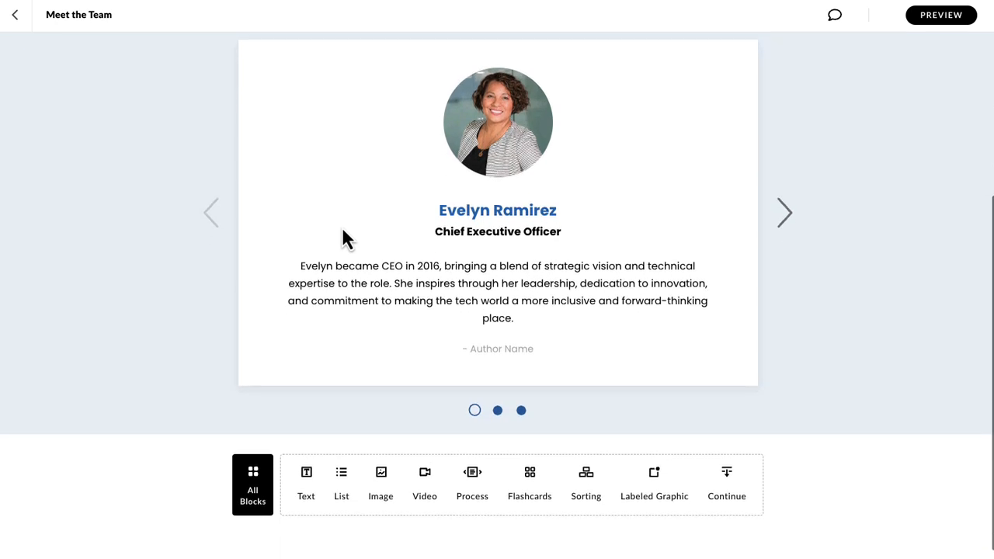
{"action": "left_click", "coordinate": [472, 476]}
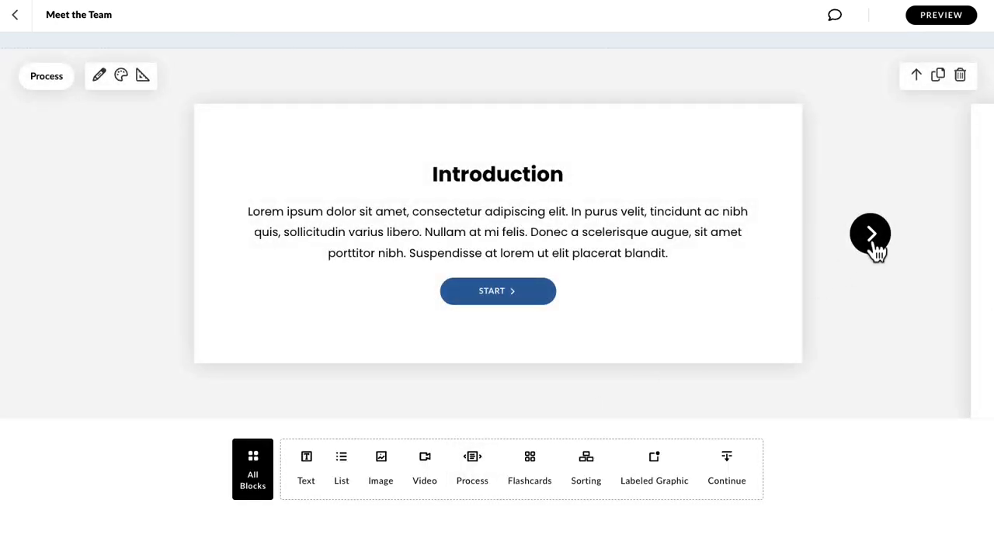
{"action": "left_click", "coordinate": [871, 241]}
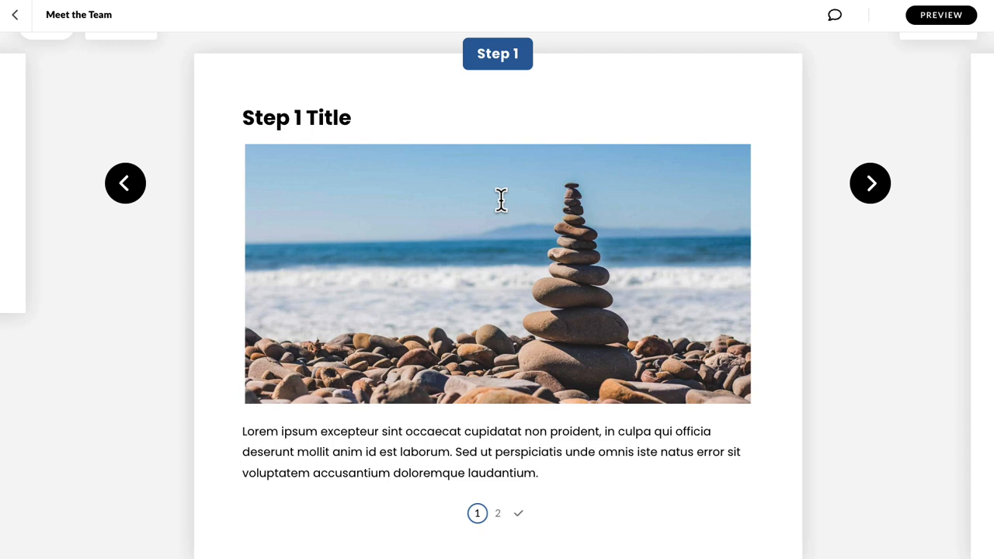
{"action": "scroll", "coordinate": [479, 159], "scroll_direction": "up", "scroll_amount": 2}
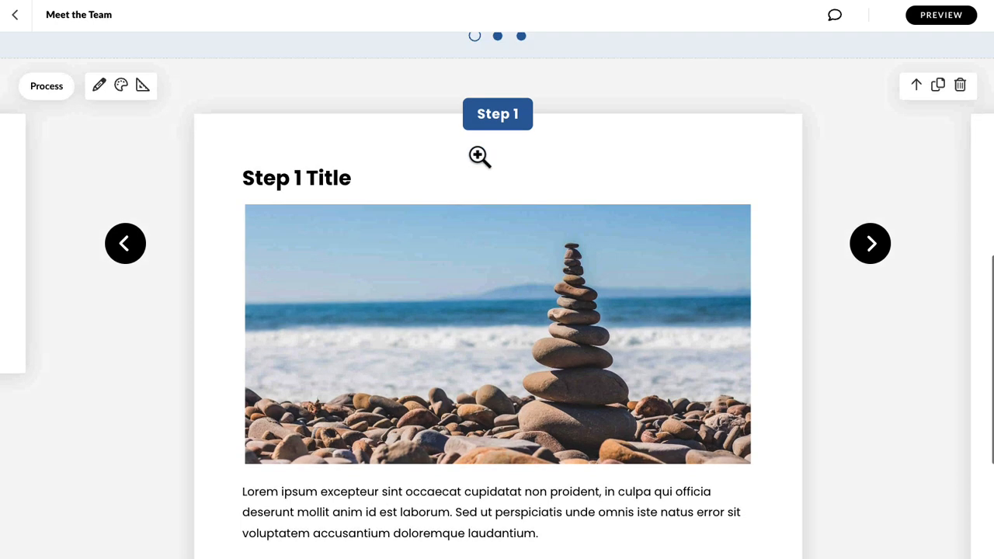
{"action": "left_click_drag", "start_coordinate": [477, 153], "coordinate": [512, 153]}
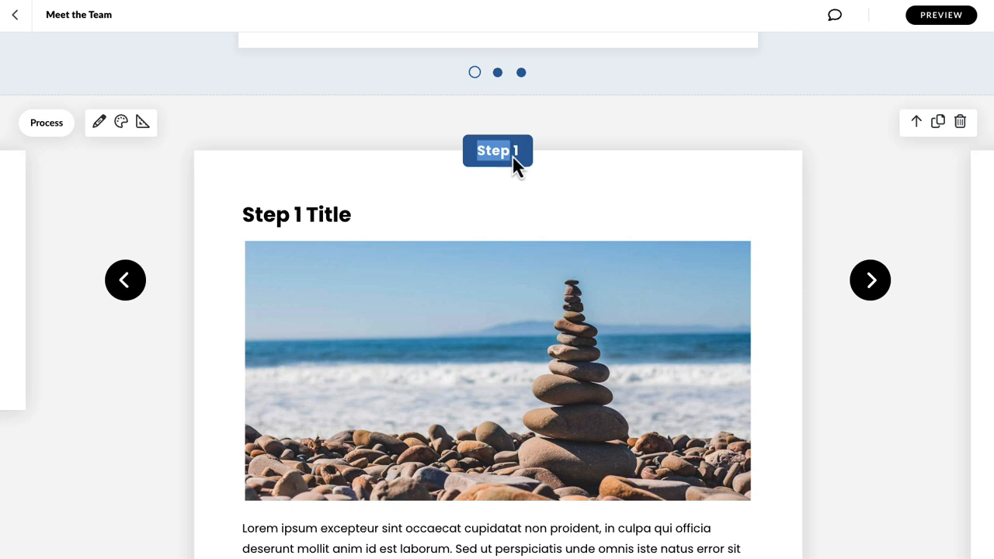
- Delete the Process block from the lesson
{"action": "left_click", "coordinate": [534, 196]}
{"action": "left_click", "coordinate": [960, 121]}
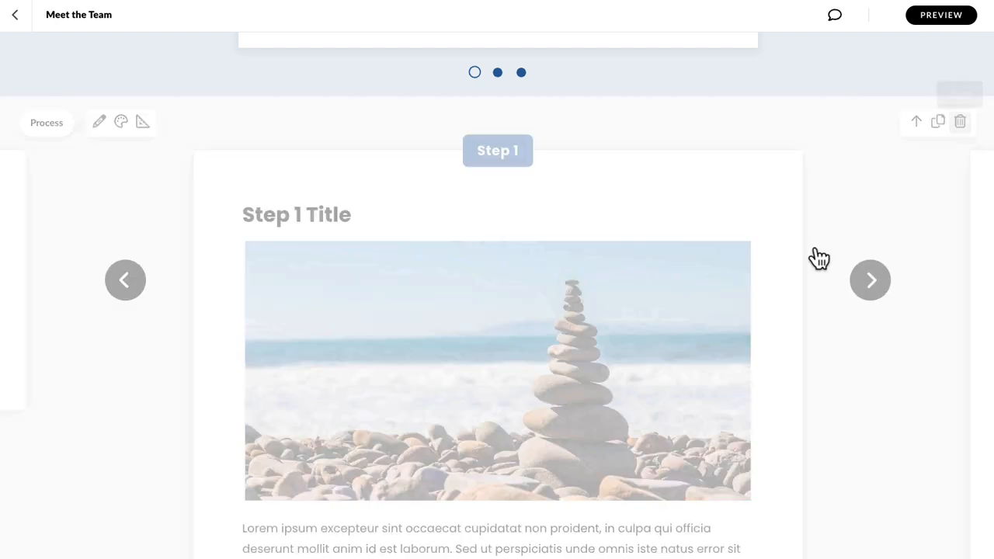
- Insert a Quote carousel block from the block library at the end of the lesson
{"action": "scroll", "coordinate": [757, 295], "scroll_direction": "up", "scroll_amount": 6}
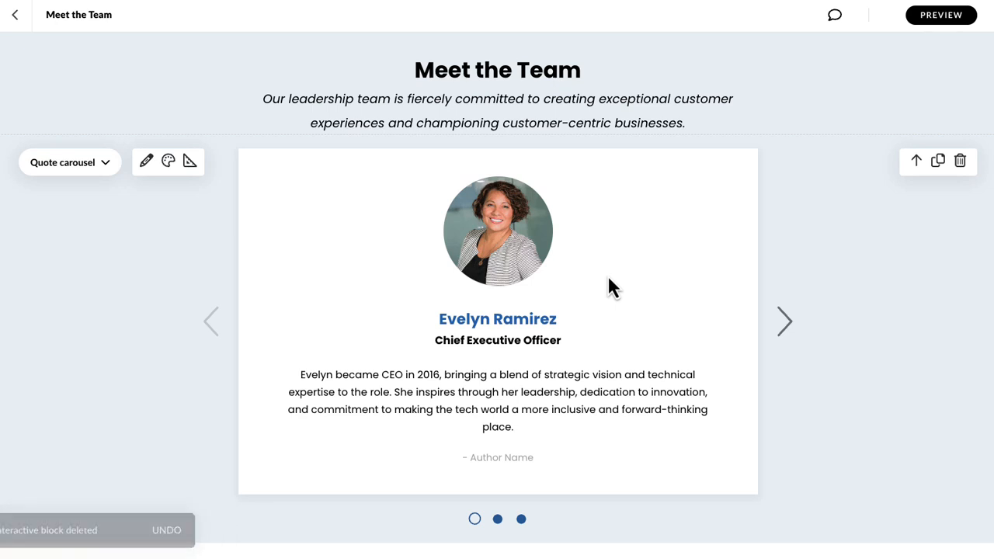
{"action": "scroll", "coordinate": [609, 282], "scroll_direction": "down", "scroll_amount": 2}
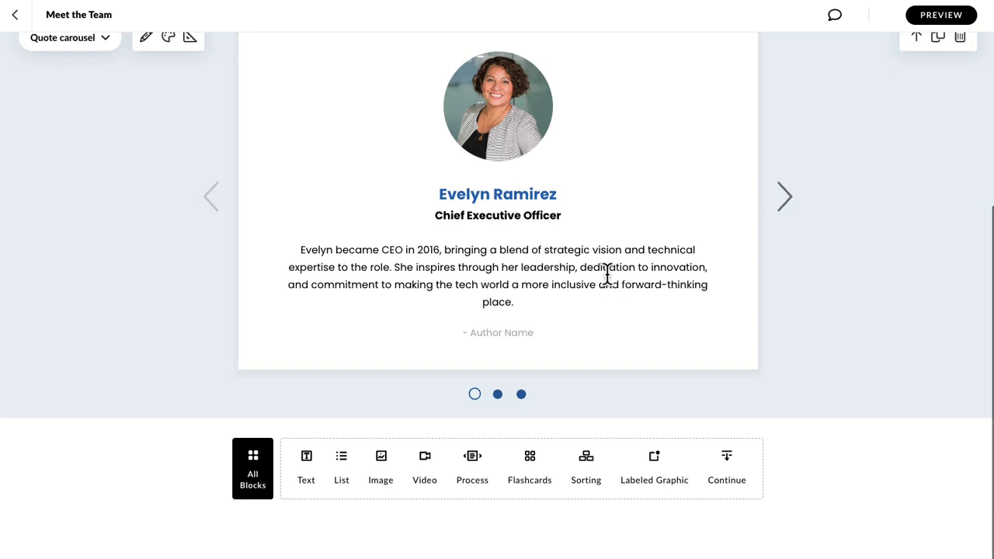
{"action": "left_click", "coordinate": [257, 477]}
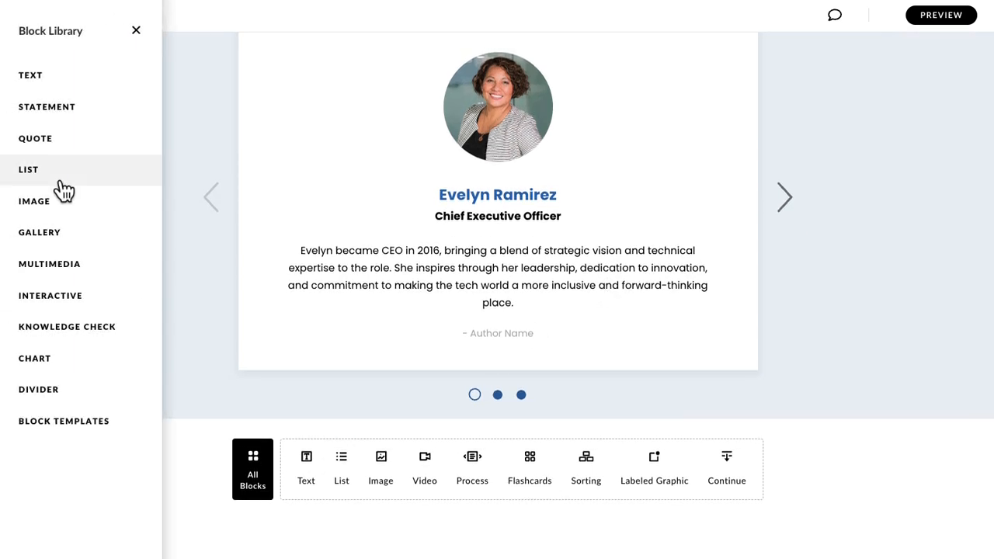
{"action": "left_click", "coordinate": [60, 153]}
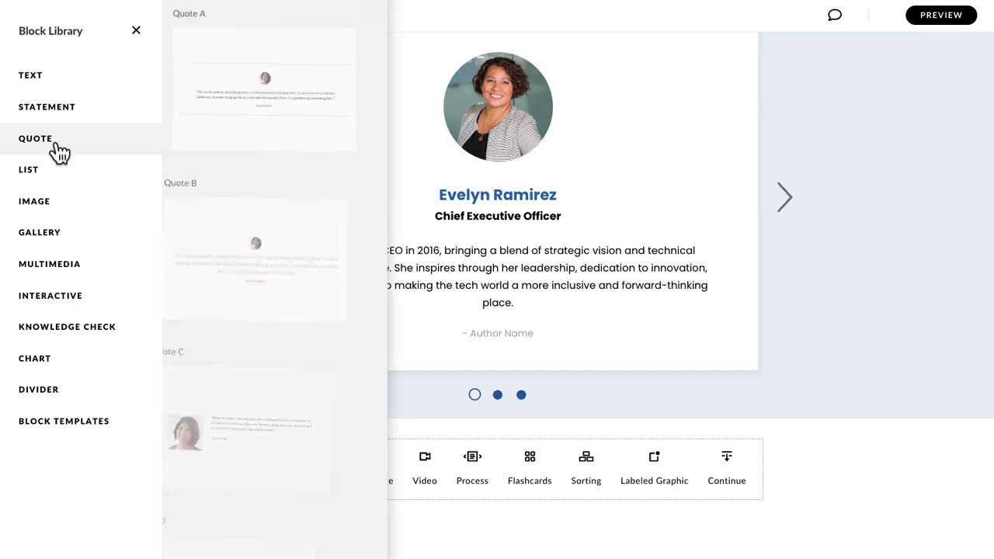
{"action": "scroll", "coordinate": [264, 247], "scroll_direction": "down", "scroll_amount": 5}
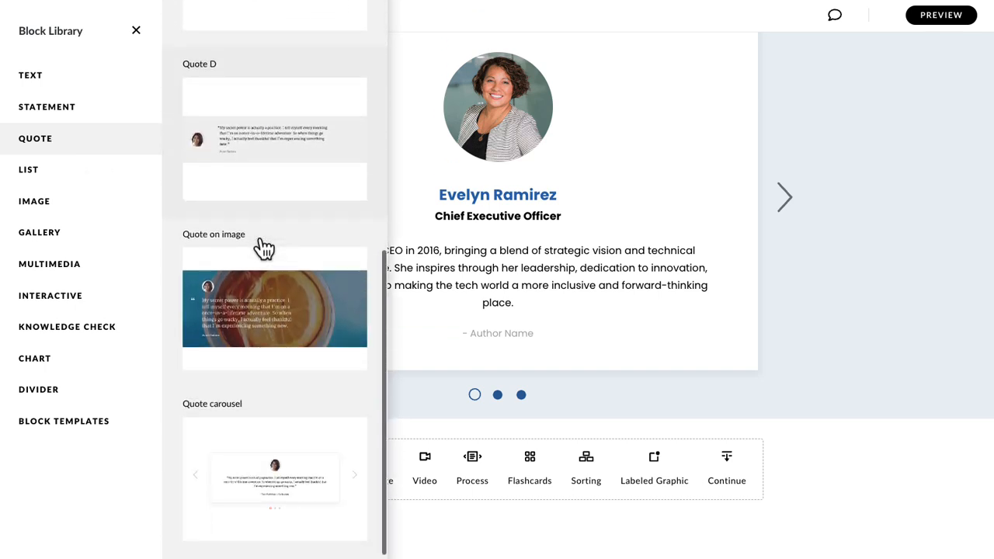
{"action": "left_click", "coordinate": [262, 435]}
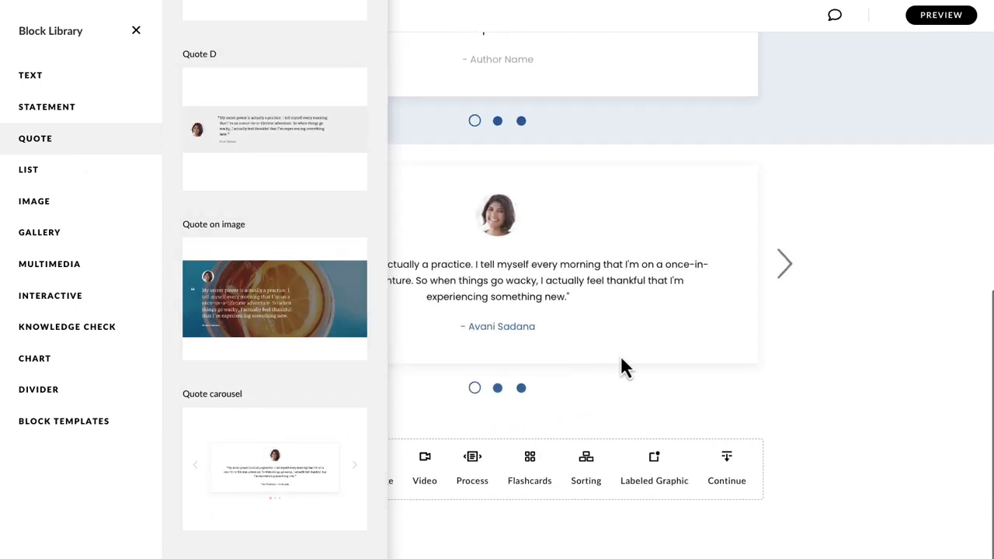
{"action": "left_click", "coordinate": [838, 312]}
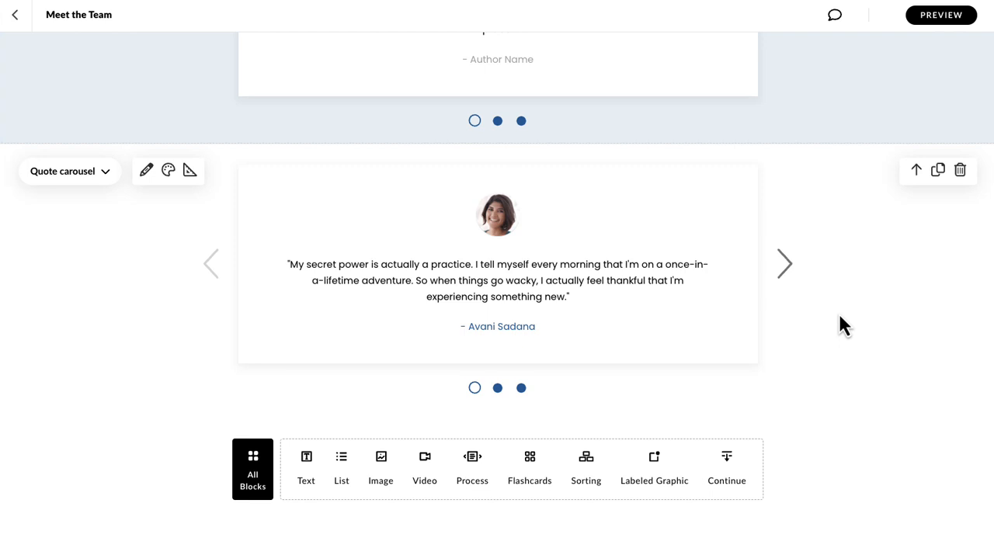
- Compare the new quote carousel with the finished one above and set its background color to Theme tint
{"action": "scroll", "coordinate": [839, 314], "scroll_direction": "up", "scroll_amount": 4}
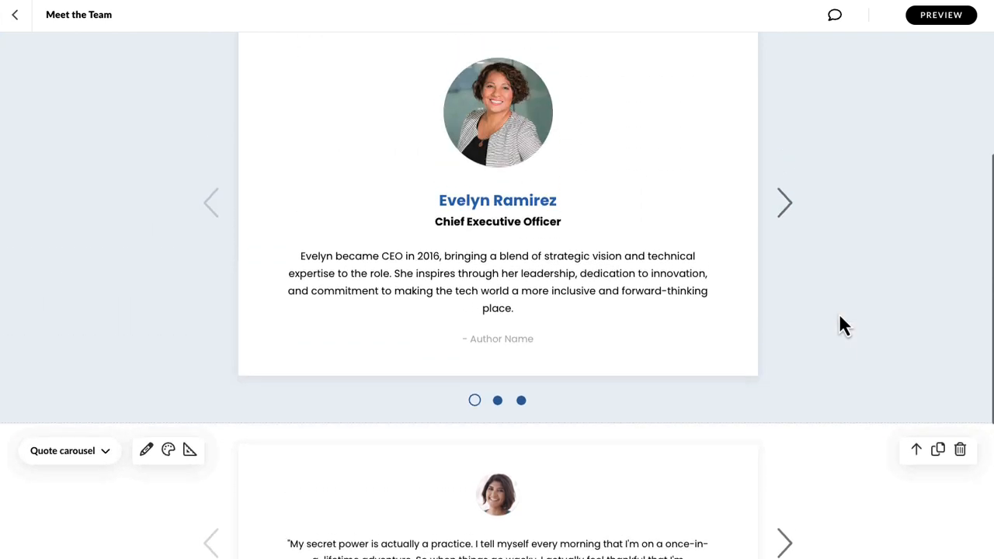
{"action": "scroll", "coordinate": [840, 316], "scroll_direction": "up", "scroll_amount": 1}
{"action": "scroll", "coordinate": [840, 316], "scroll_direction": "down", "scroll_amount": 3}
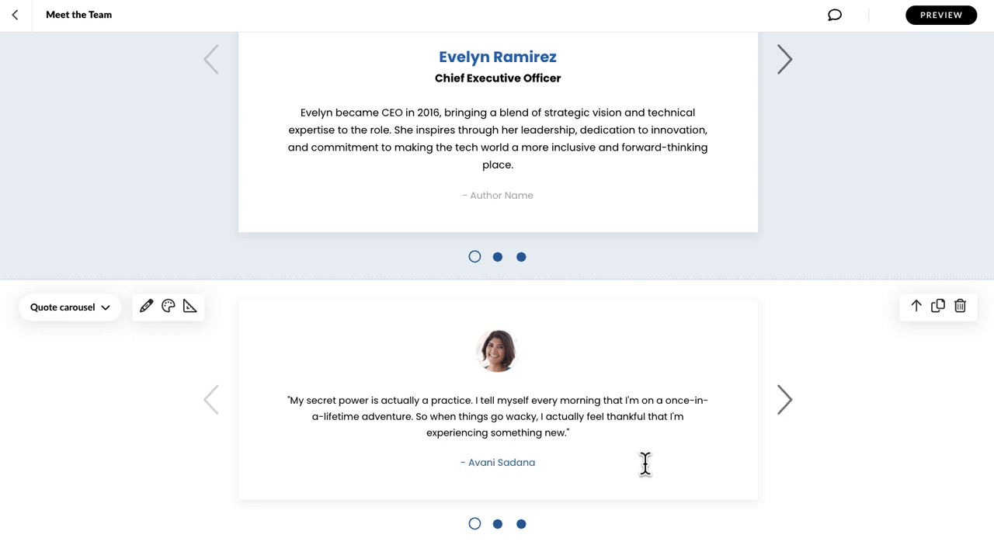
{"action": "scroll", "coordinate": [813, 188], "scroll_direction": "up", "scroll_amount": 2}
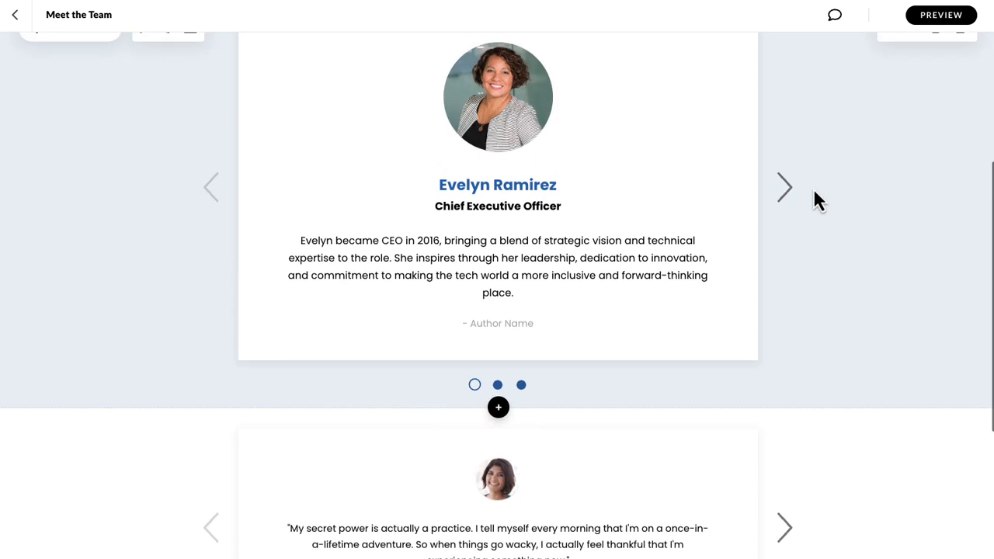
{"action": "scroll", "coordinate": [701, 264], "scroll_direction": "down", "scroll_amount": 2}
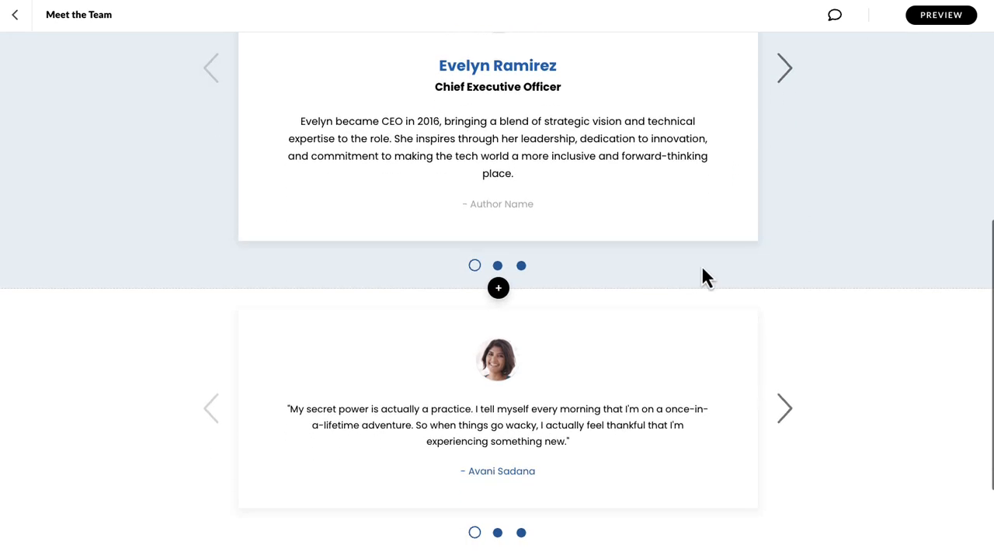
{"action": "scroll", "coordinate": [701, 279], "scroll_direction": "down", "scroll_amount": 1}
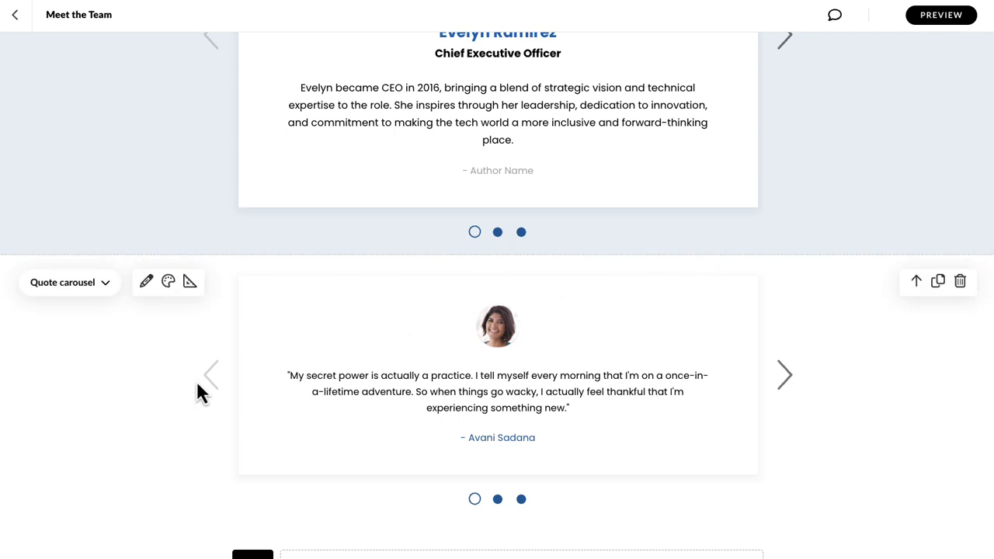
{"action": "left_click", "coordinate": [169, 281]}
{"action": "scroll", "coordinate": [170, 358], "scroll_direction": "down", "scroll_amount": 2}
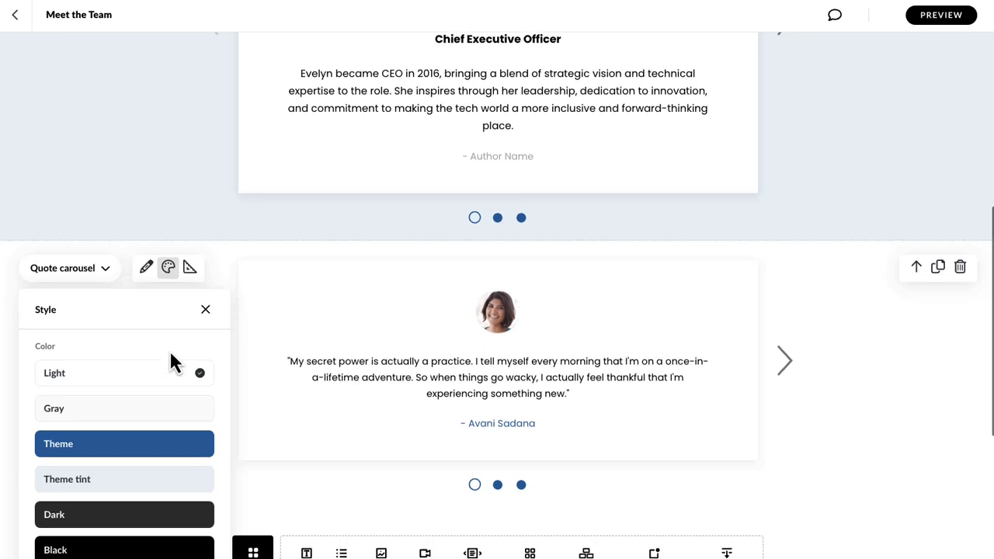
{"action": "left_click", "coordinate": [151, 321]}
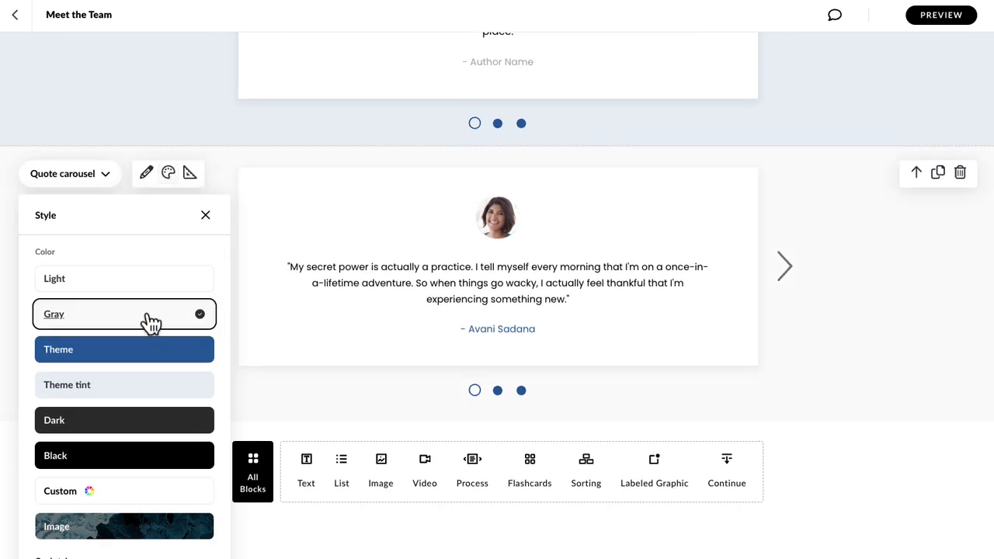
{"action": "left_click", "coordinate": [144, 362]}
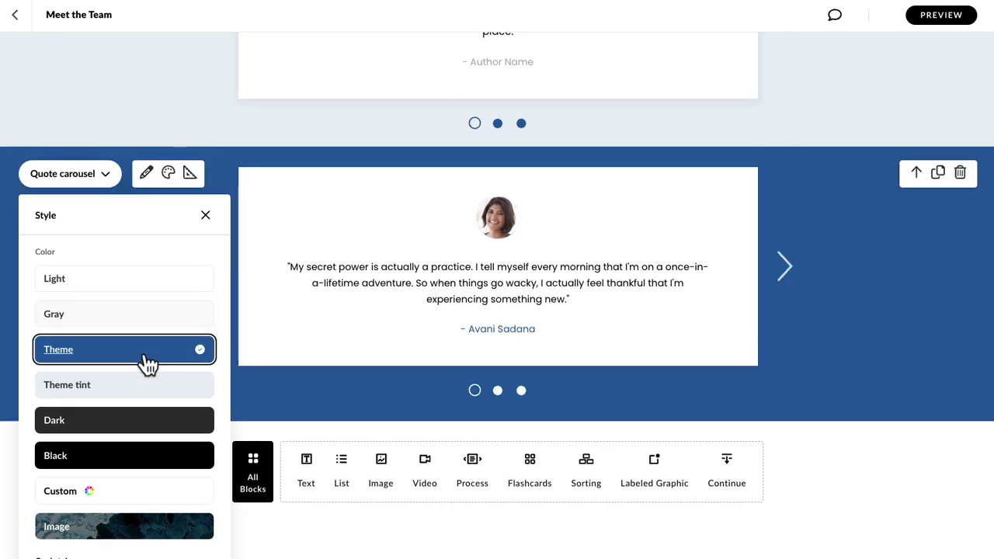
{"action": "left_click", "coordinate": [137, 395]}
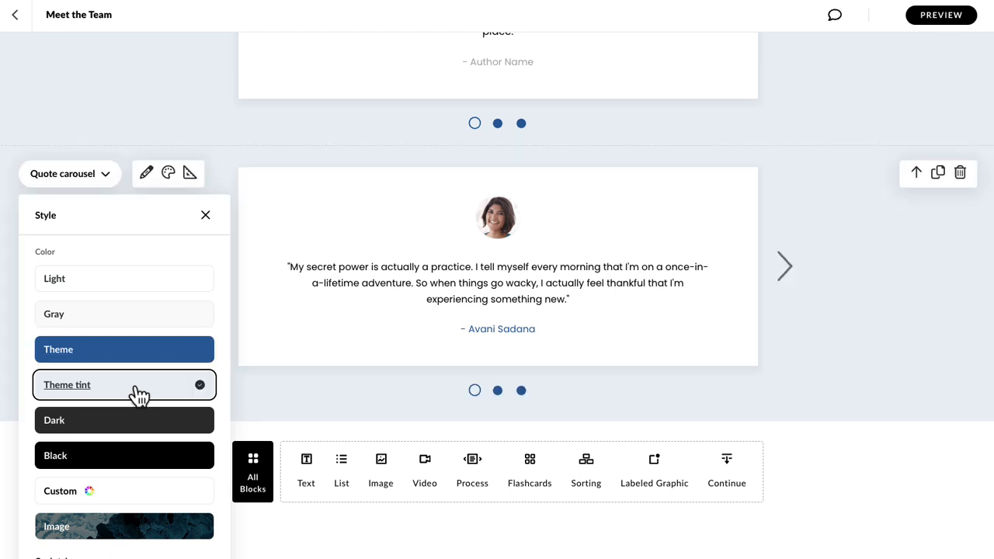
{"action": "scroll", "coordinate": [137, 396], "scroll_direction": "down", "scroll_amount": 1}
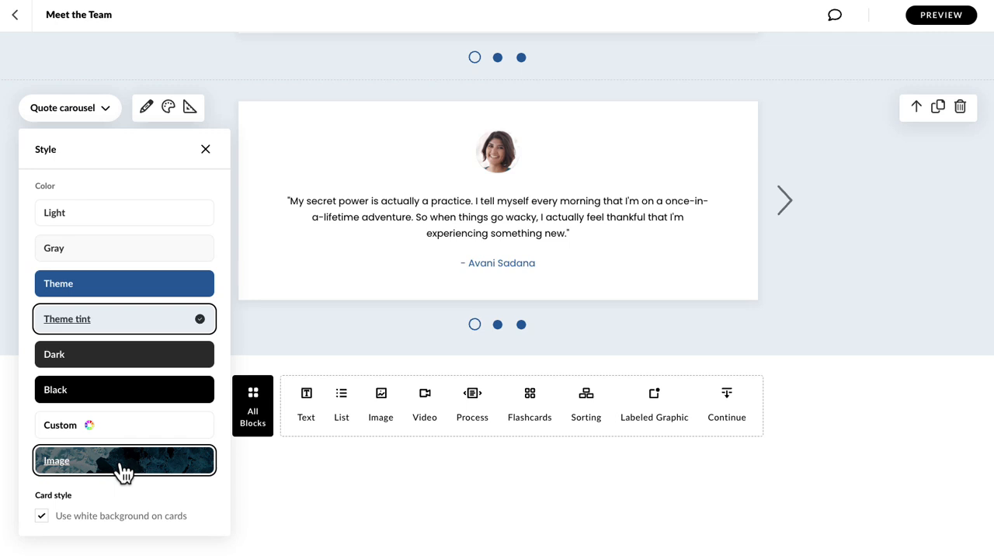
{"action": "scroll", "coordinate": [301, 326], "scroll_direction": "up", "scroll_amount": 4}
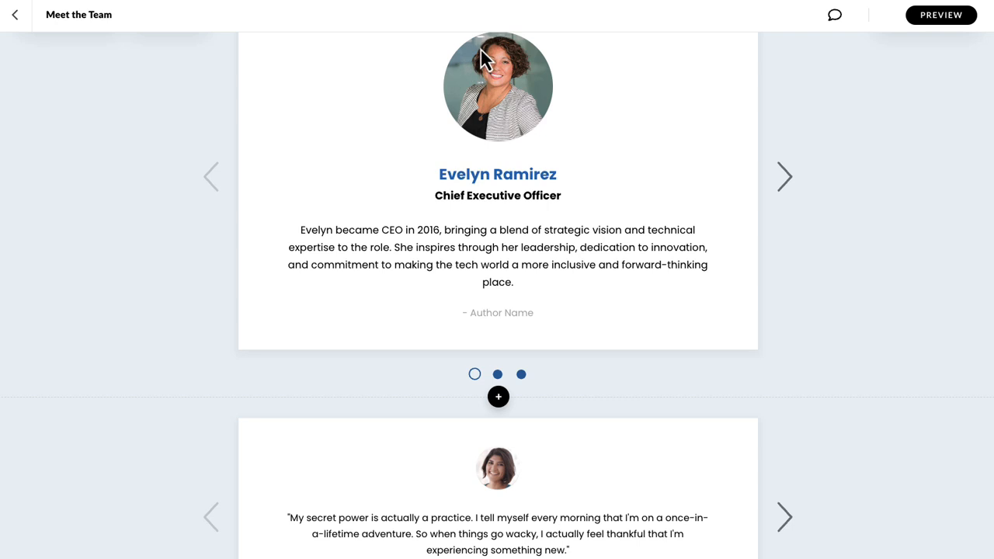
- Set the avatar size of the new quote carousel to L
{"action": "mouse_move", "coordinate": [509, 476]}
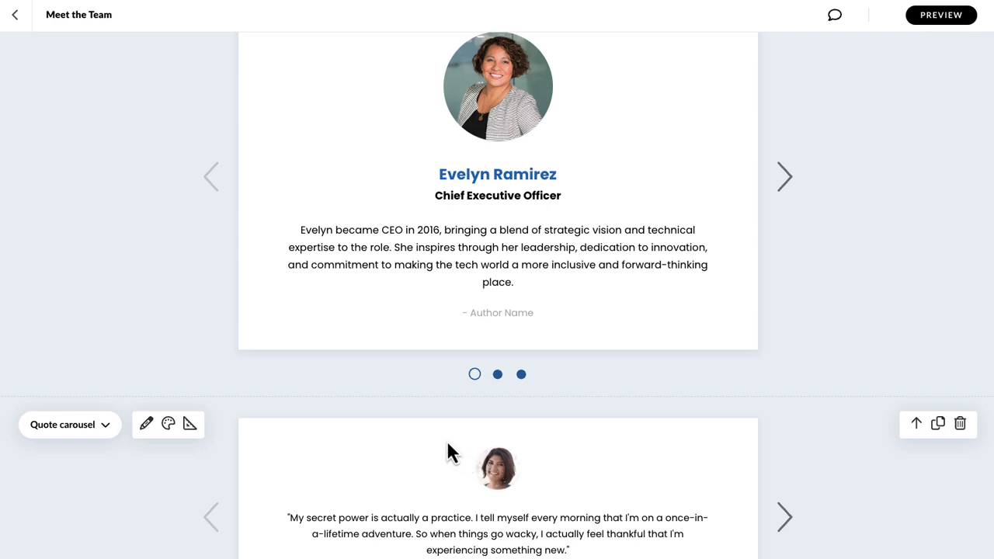
{"action": "scroll", "coordinate": [447, 440], "scroll_direction": "down", "scroll_amount": 2}
{"action": "scroll", "coordinate": [446, 453], "scroll_direction": "down", "scroll_amount": 2}
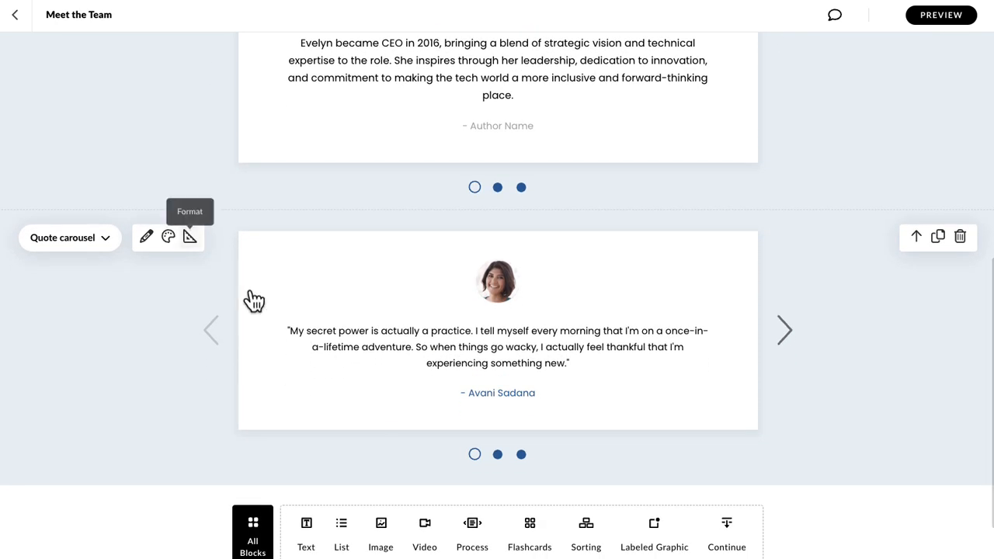
{"action": "left_click", "coordinate": [190, 236]}
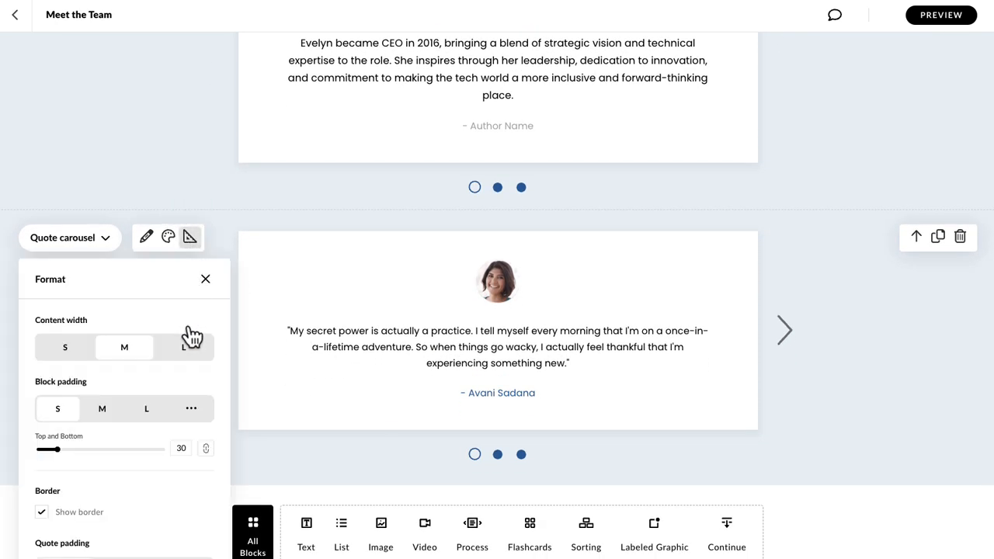
{"action": "scroll", "coordinate": [192, 349], "scroll_direction": "down", "scroll_amount": 5}
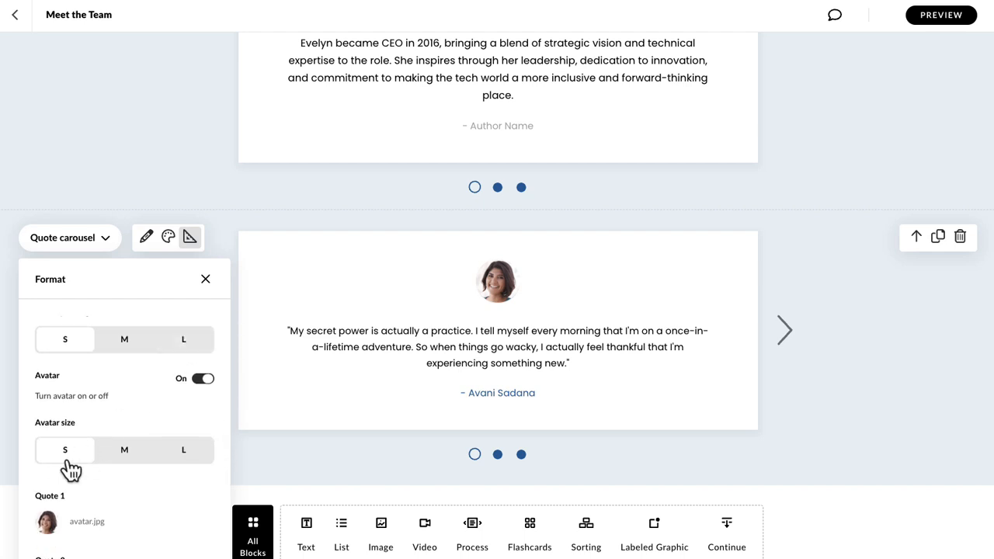
{"action": "left_click", "coordinate": [197, 458]}
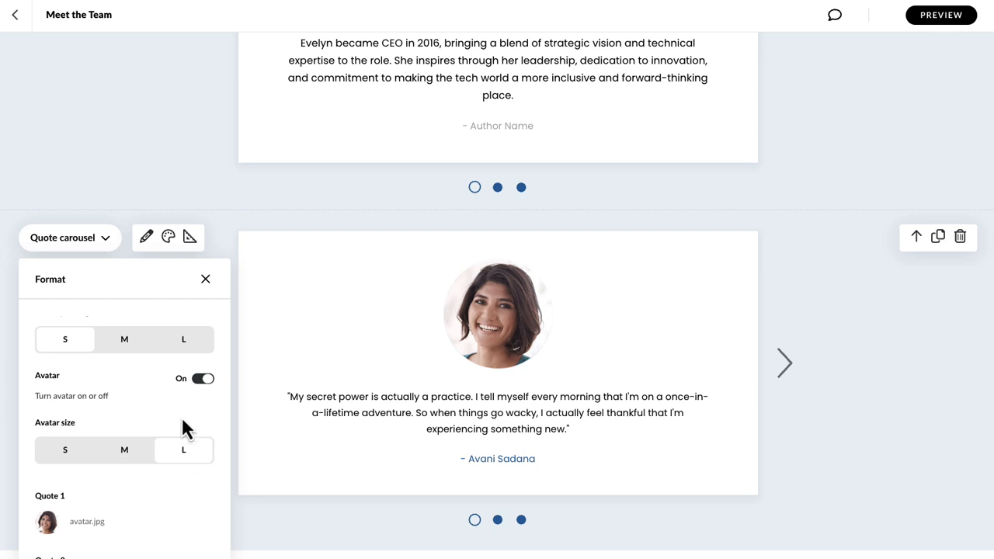
- Replace the Quote 1 avatar with Evelyn.jpg from the Meet the Team folder on the Desktop
{"action": "scroll", "coordinate": [166, 377], "scroll_direction": "down", "scroll_amount": 3}
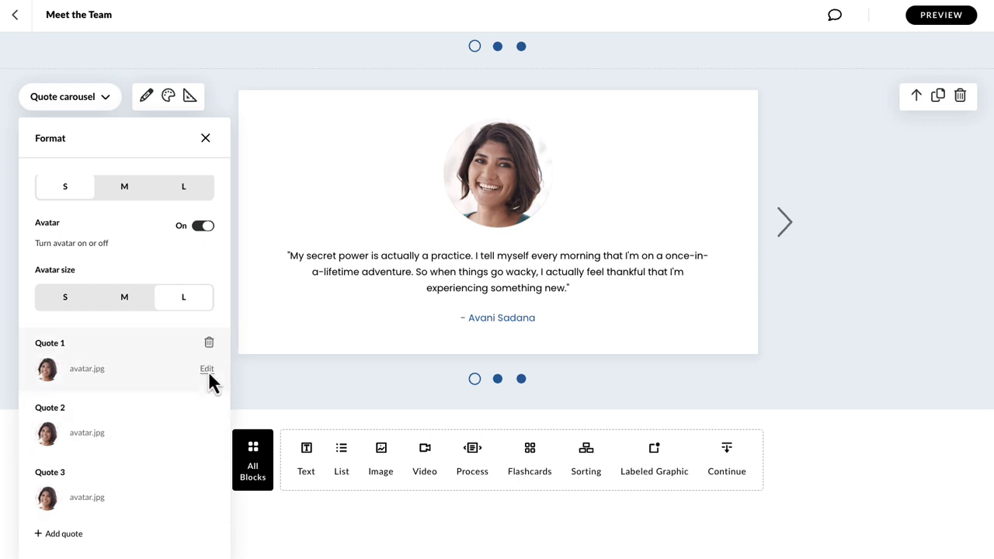
{"action": "left_click", "coordinate": [206, 370]}
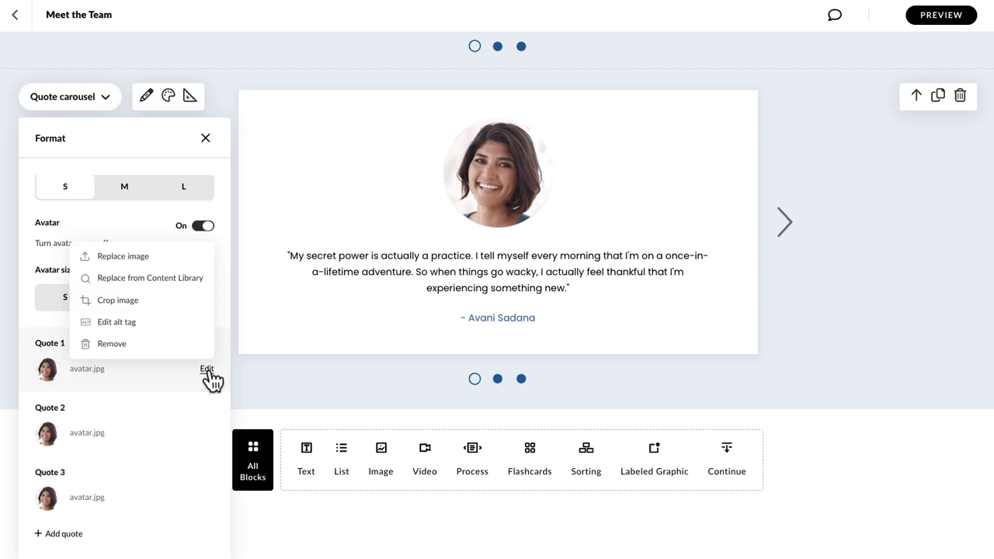
{"action": "left_click", "coordinate": [153, 258]}
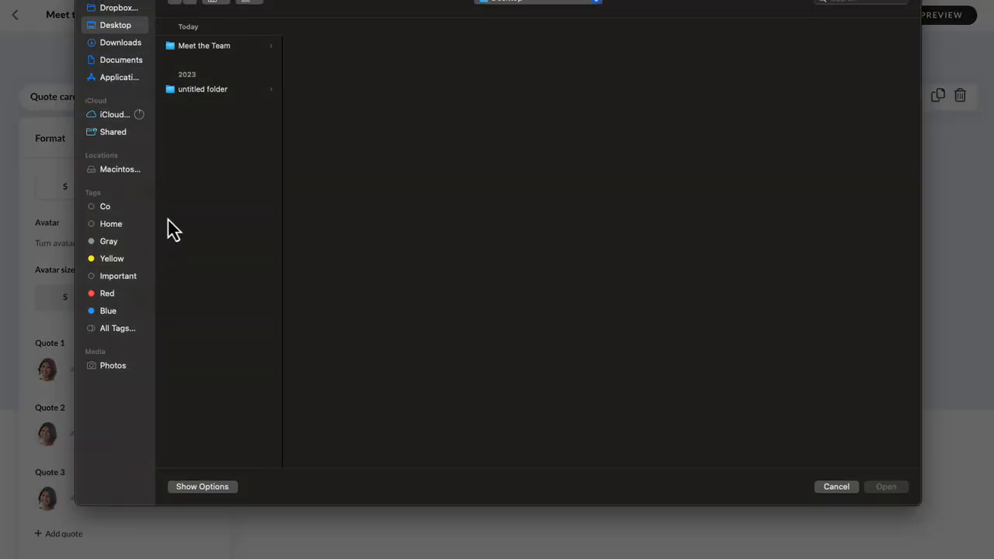
{"action": "left_click", "coordinate": [222, 48]}
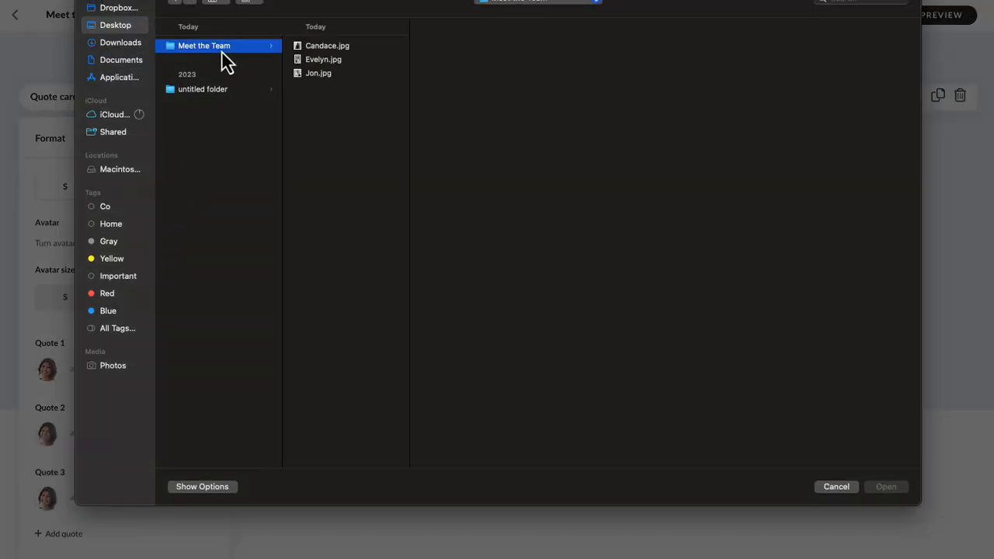
{"action": "left_click", "coordinate": [319, 61]}
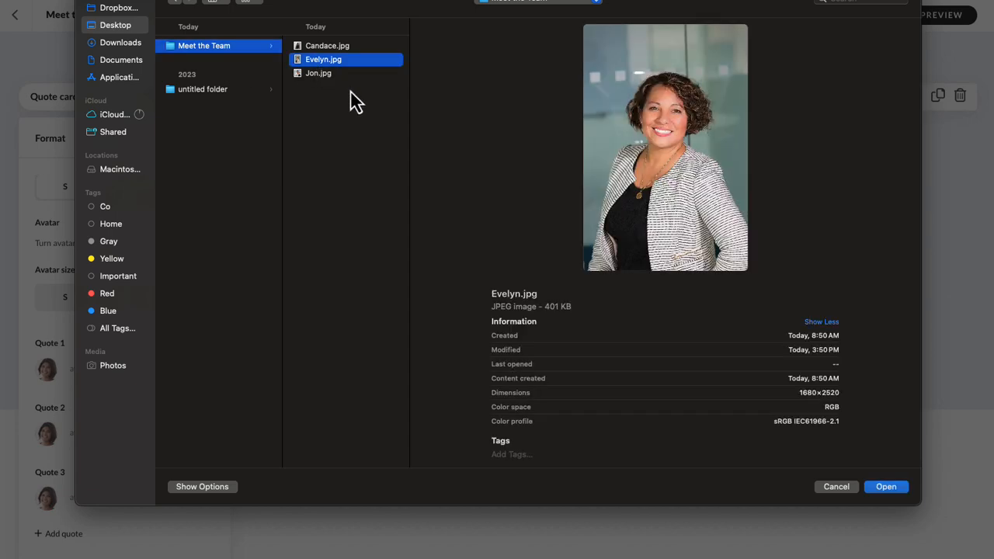
{"action": "left_click", "coordinate": [886, 486]}
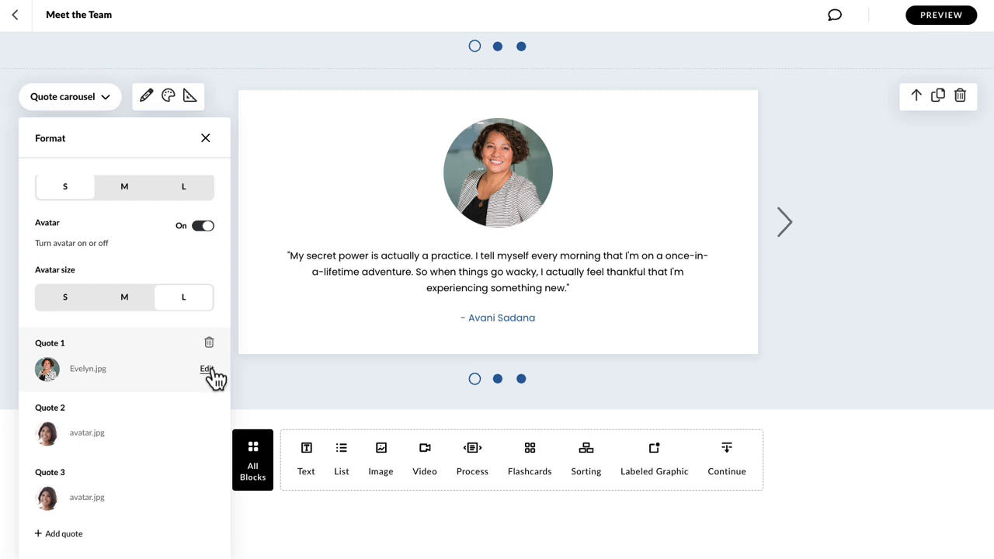
- Crop the Quote 1 avatar with Constrain to square, shifting the crop area down to center the face, and save it
{"action": "left_click", "coordinate": [207, 369]}
{"action": "left_click", "coordinate": [134, 301]}
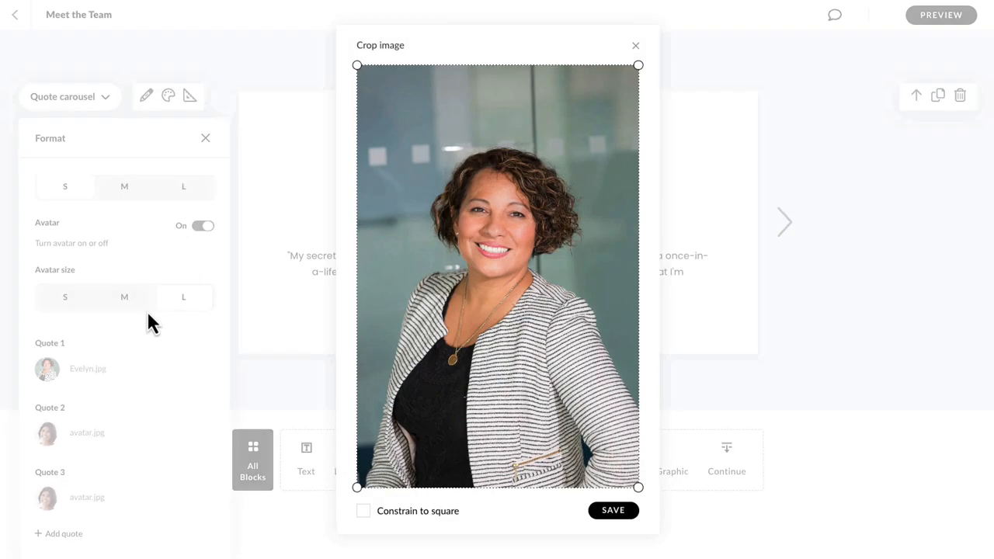
{"action": "left_click", "coordinate": [415, 513]}
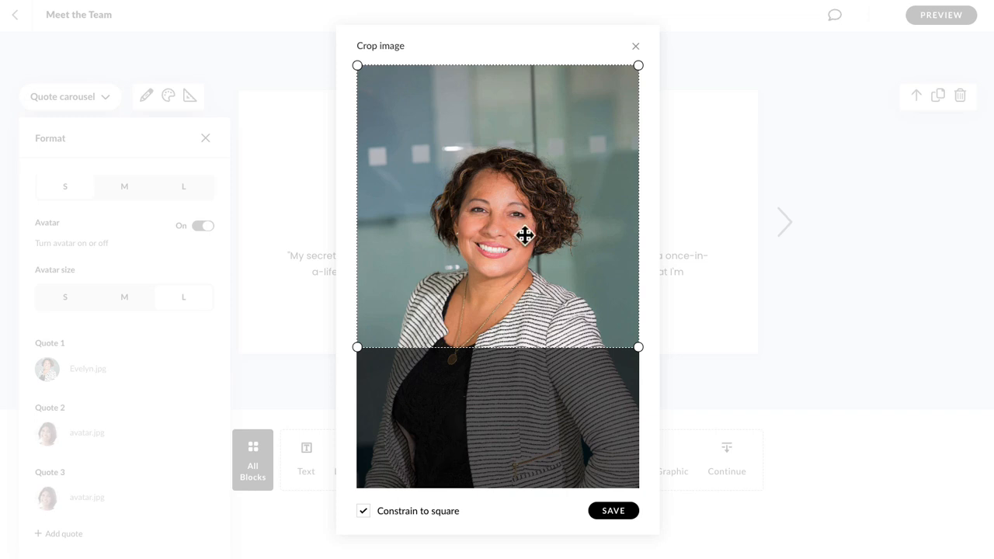
{"action": "left_click_drag", "start_coordinate": [525, 228], "coordinate": [523, 283]}
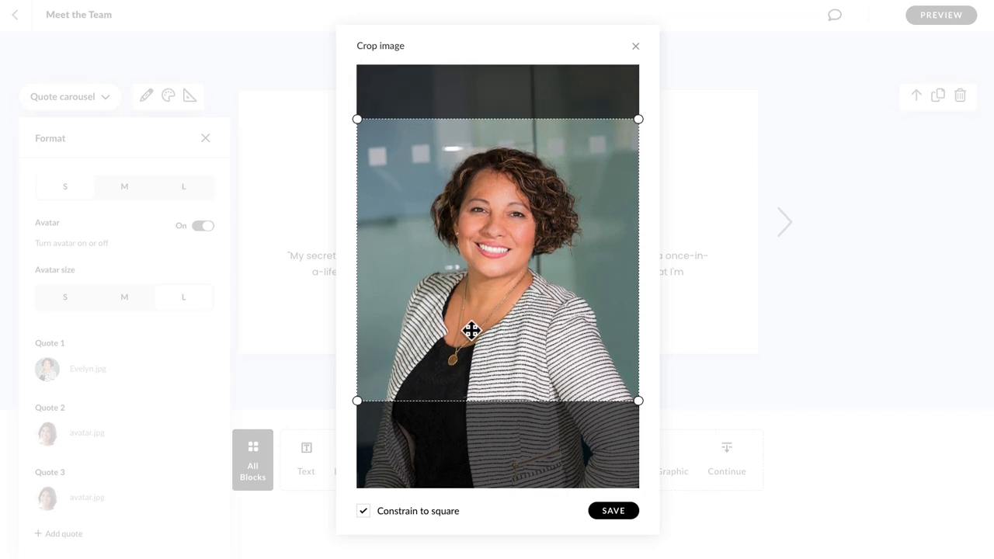
{"action": "left_click", "coordinate": [620, 512]}
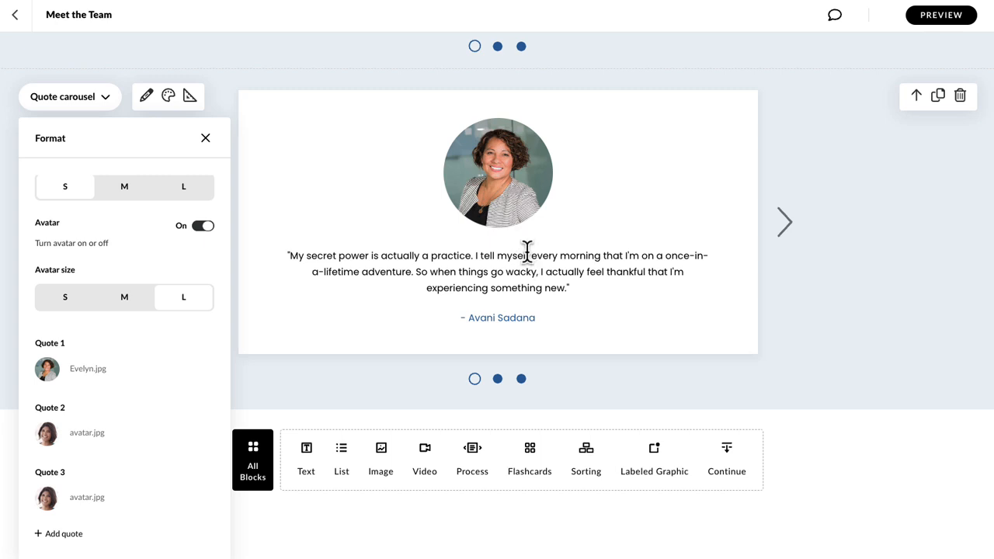
- Add the line "First and Last Name" above the quote text in the new carousel's first card
{"action": "scroll", "coordinate": [527, 253], "scroll_direction": "up", "scroll_amount": 5}
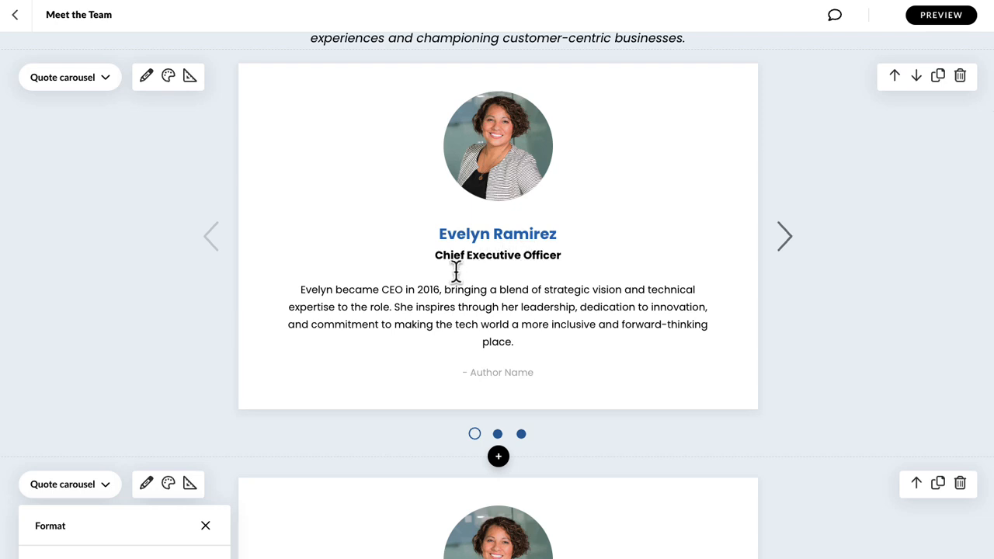
{"action": "scroll", "coordinate": [456, 272], "scroll_direction": "down", "scroll_amount": 3}
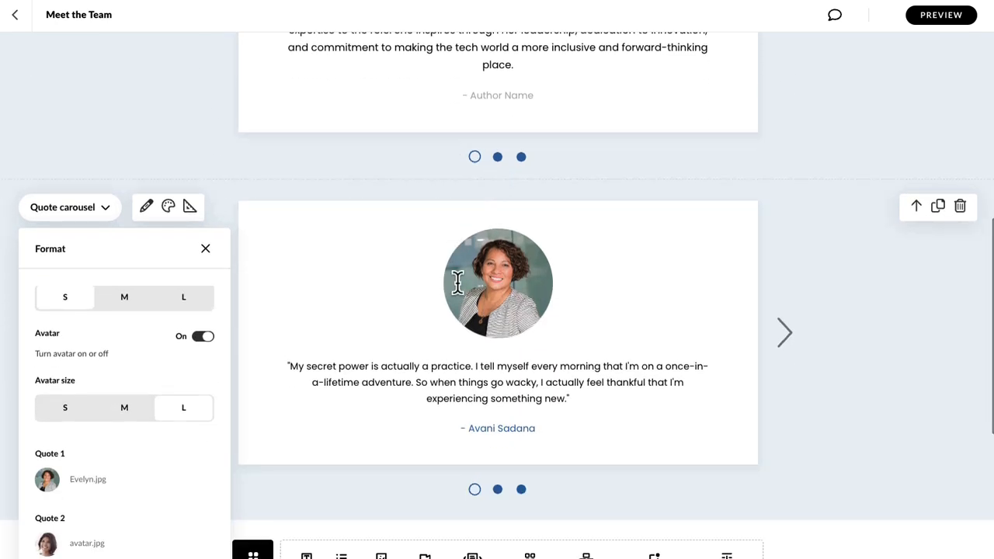
{"action": "left_click", "coordinate": [472, 369]}
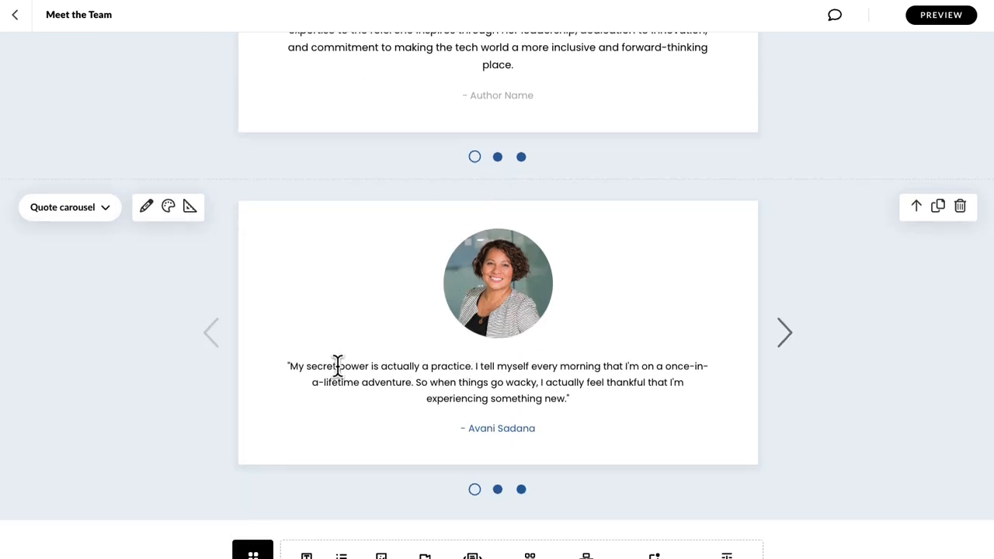
{"action": "left_click", "coordinate": [287, 364]}
{"action": "key", "text": "Return"}
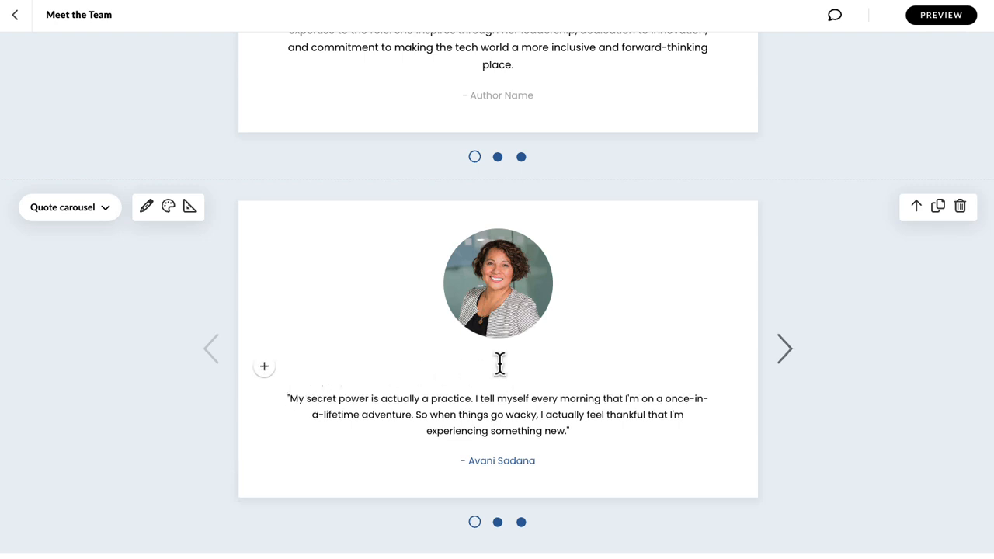
{"action": "type", "text": "First and Last Name"}
- Format the "First and Last Name" line with a larger font size, bold, and dark blue text
{"action": "left_click_drag", "start_coordinate": [552, 365], "coordinate": [437, 366]}
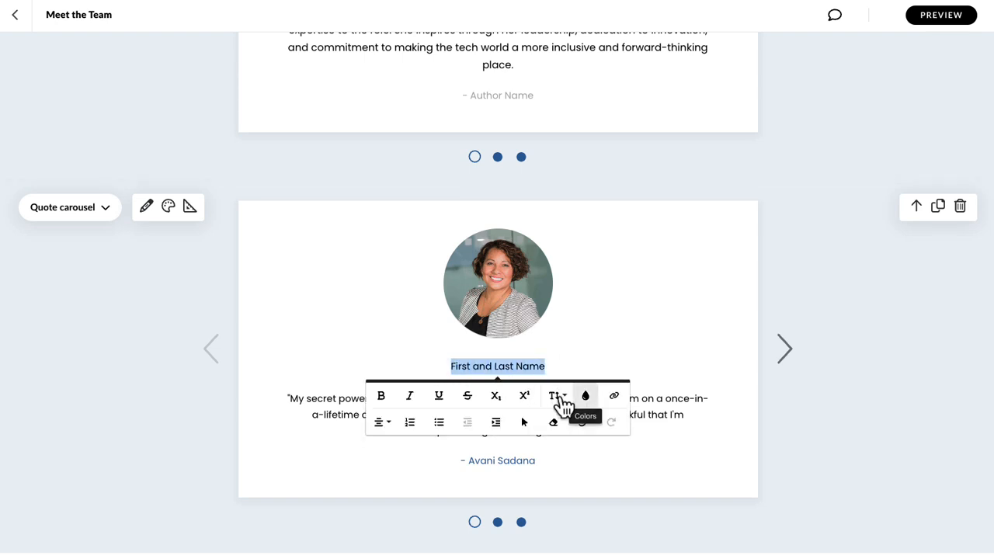
{"action": "left_click", "coordinate": [561, 398]}
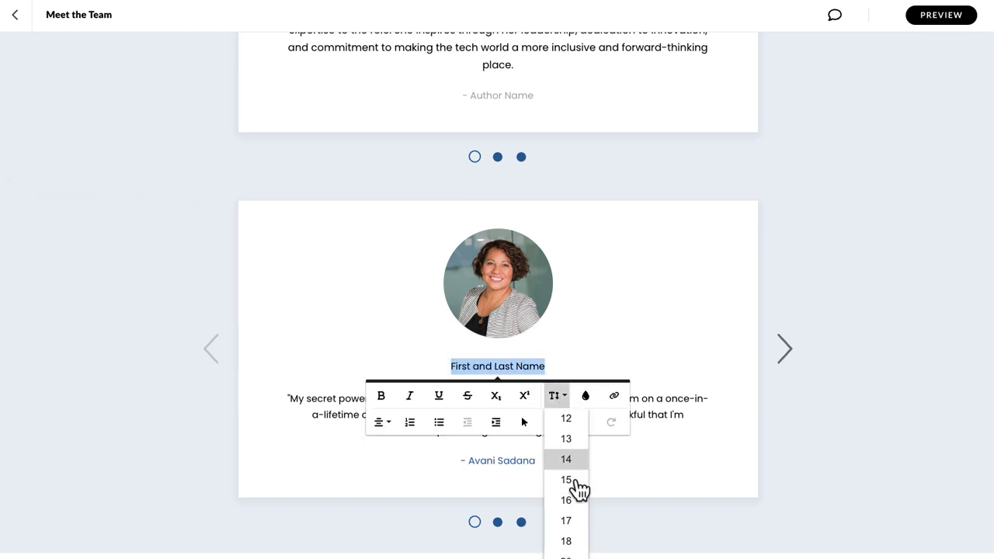
{"action": "scroll", "coordinate": [576, 497], "scroll_direction": "down", "scroll_amount": 1}
{"action": "left_click", "coordinate": [569, 541]}
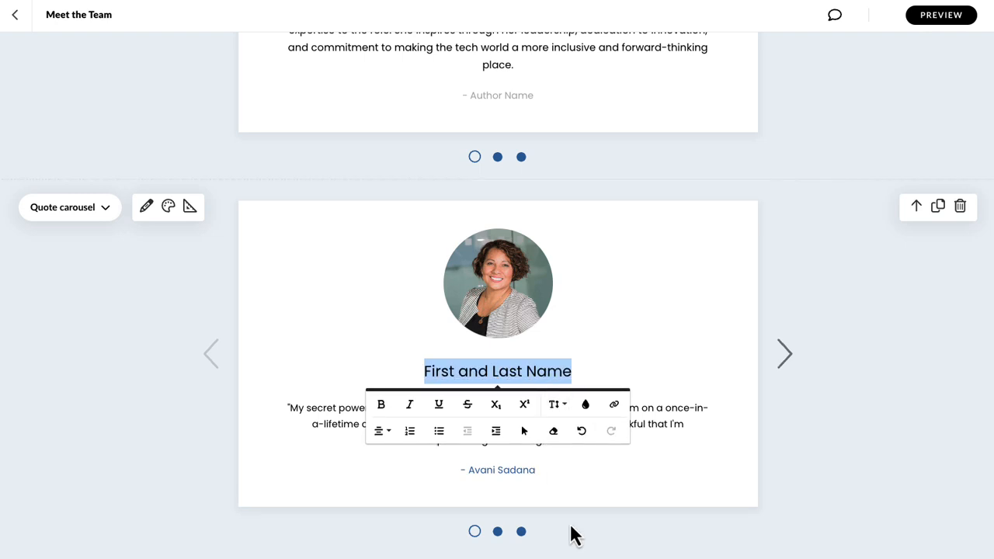
{"action": "left_click", "coordinate": [380, 407]}
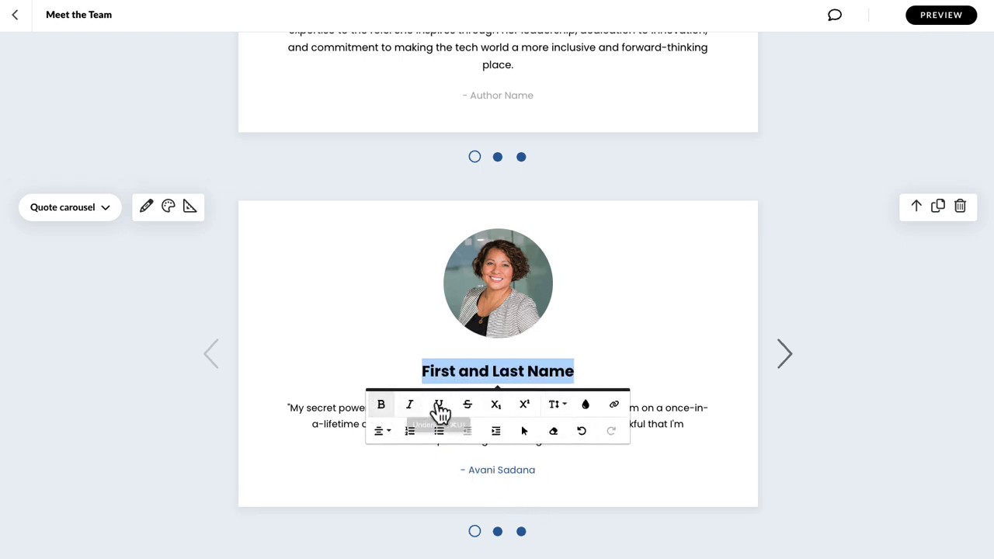
{"action": "left_click", "coordinate": [587, 404]}
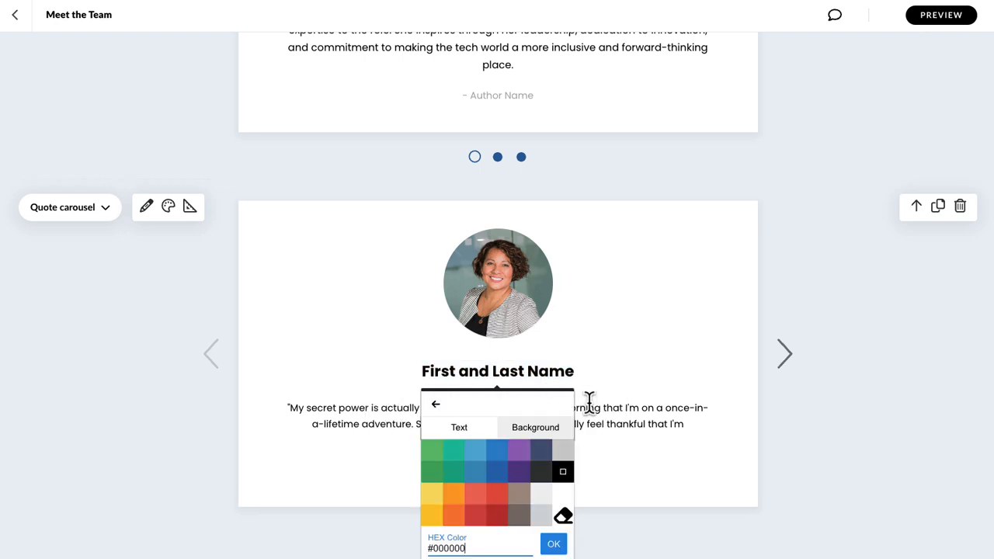
{"action": "left_click", "coordinate": [497, 470]}
{"action": "left_click", "coordinate": [613, 342]}
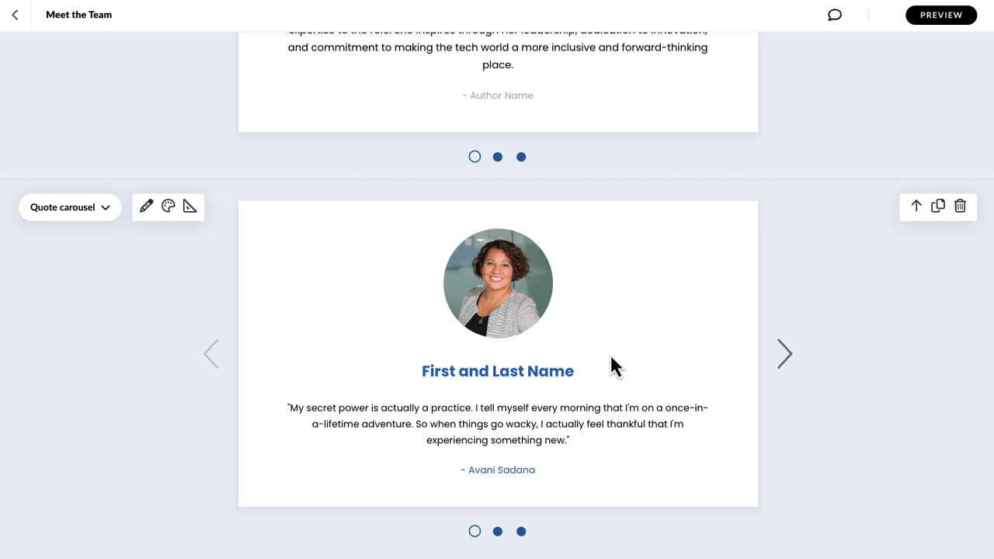
- Add the line "Job Title" directly below "First and Last Name" in the new card
{"action": "scroll", "coordinate": [611, 359], "scroll_direction": "up", "scroll_amount": 3}
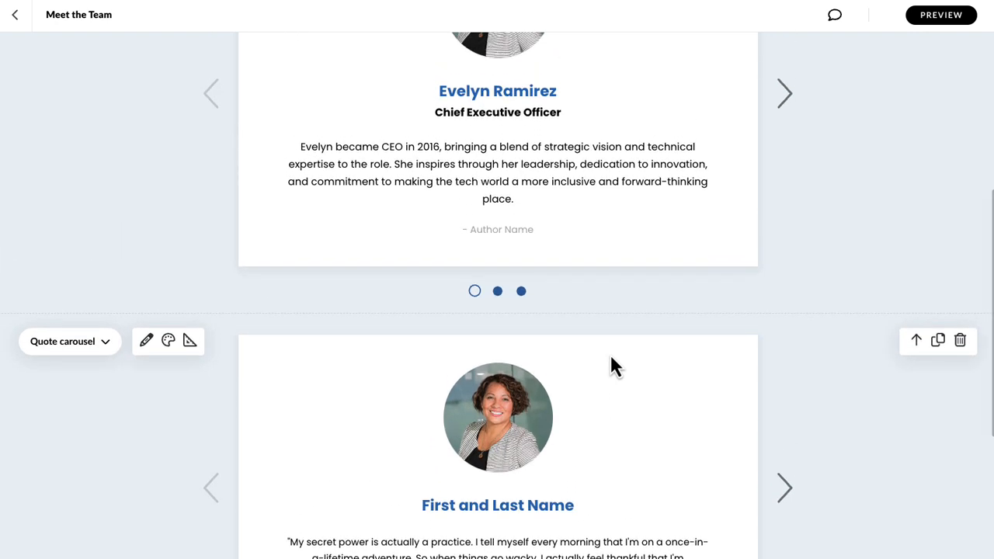
{"action": "scroll", "coordinate": [611, 362], "scroll_direction": "down", "scroll_amount": 3}
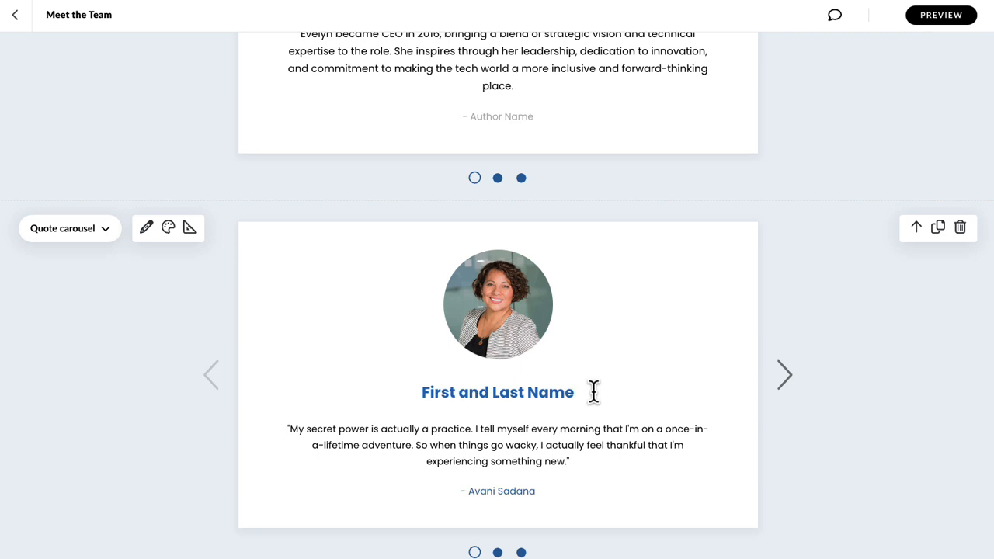
{"action": "key", "text": "Return"}
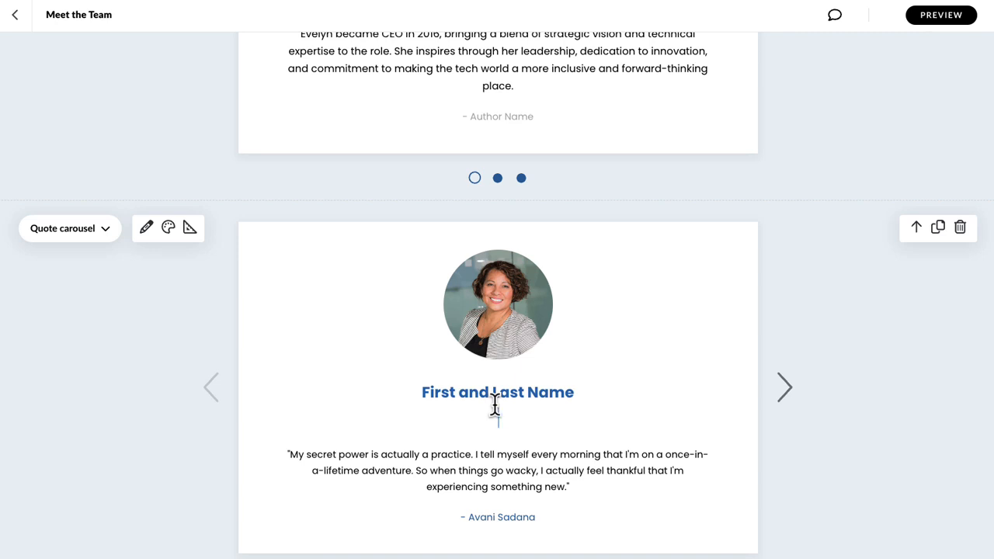
{"action": "type", "text": "Job Title"}
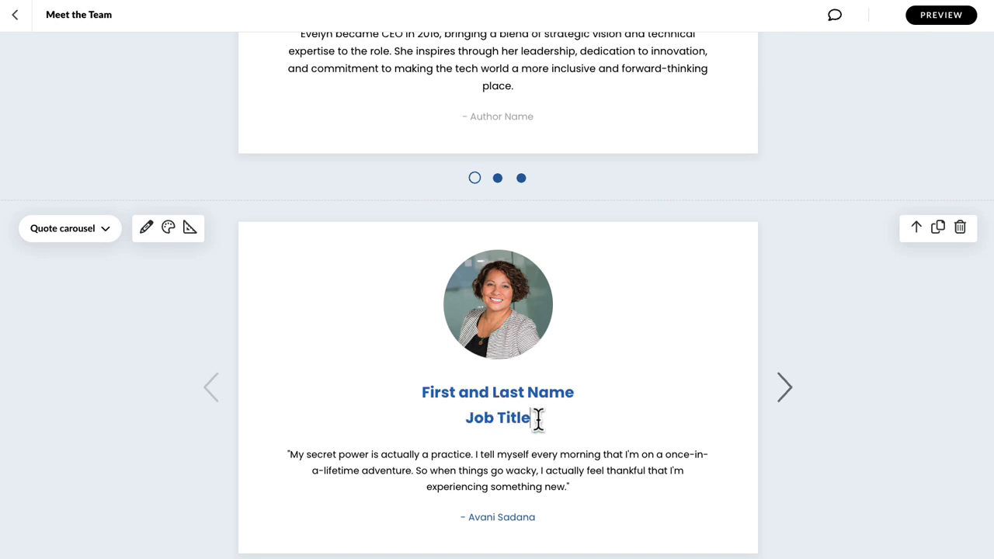
- Format the "Job Title" line as black text at a smaller font size than the name line
{"action": "left_click_drag", "start_coordinate": [538, 418], "coordinate": [463, 417]}
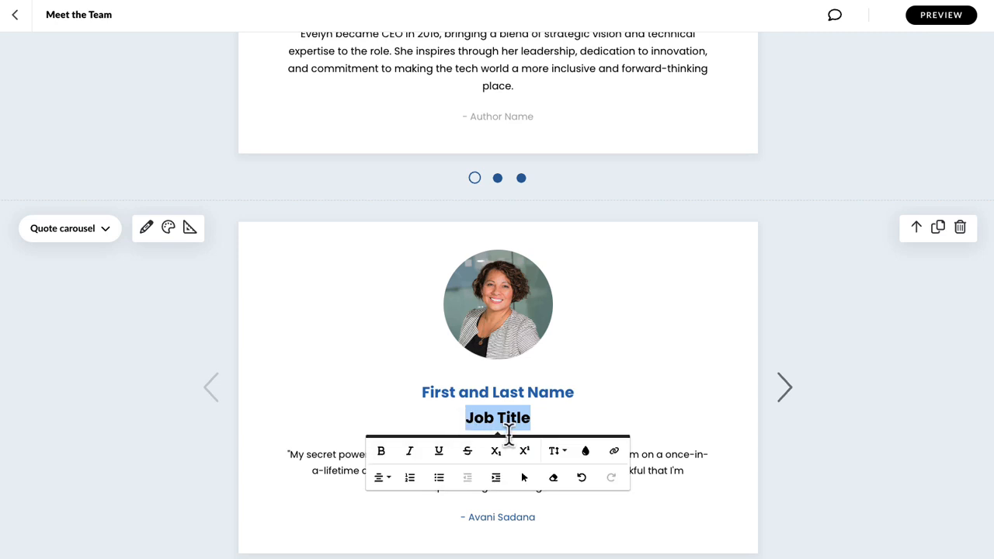
{"action": "left_click", "coordinate": [557, 452]}
{"action": "left_click", "coordinate": [562, 514]}
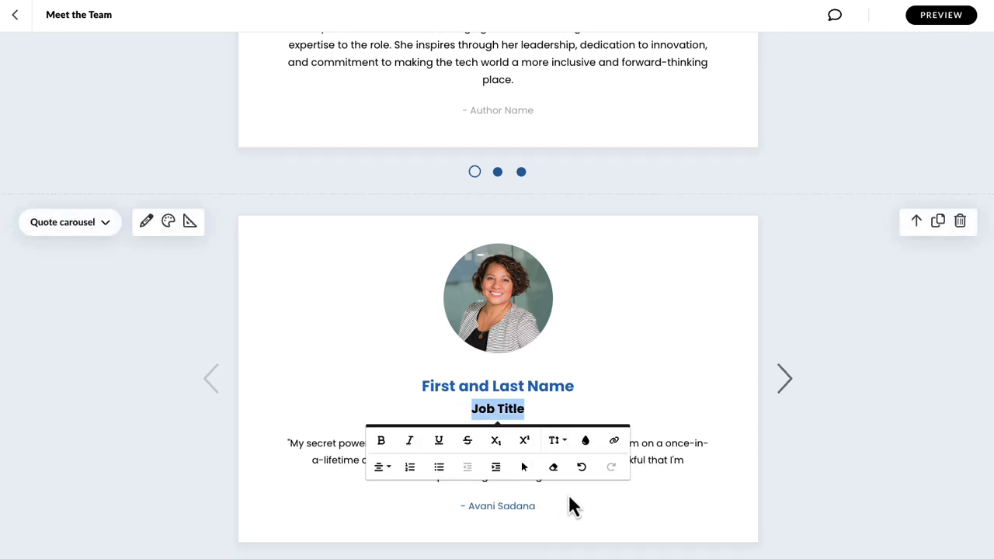
{"action": "left_click", "coordinate": [590, 449]}
{"action": "left_click", "coordinate": [563, 334]}
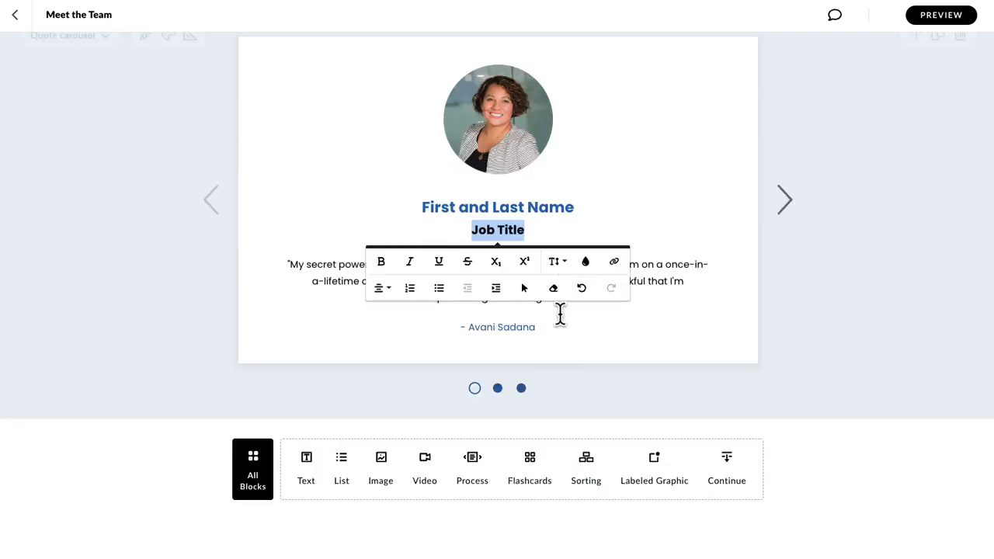
{"action": "left_click", "coordinate": [567, 198]}
- Replace the quote text in the new carousel's first card with the CEO biography copied from the finished example above
{"action": "scroll", "coordinate": [567, 198], "scroll_direction": "up", "scroll_amount": 3}
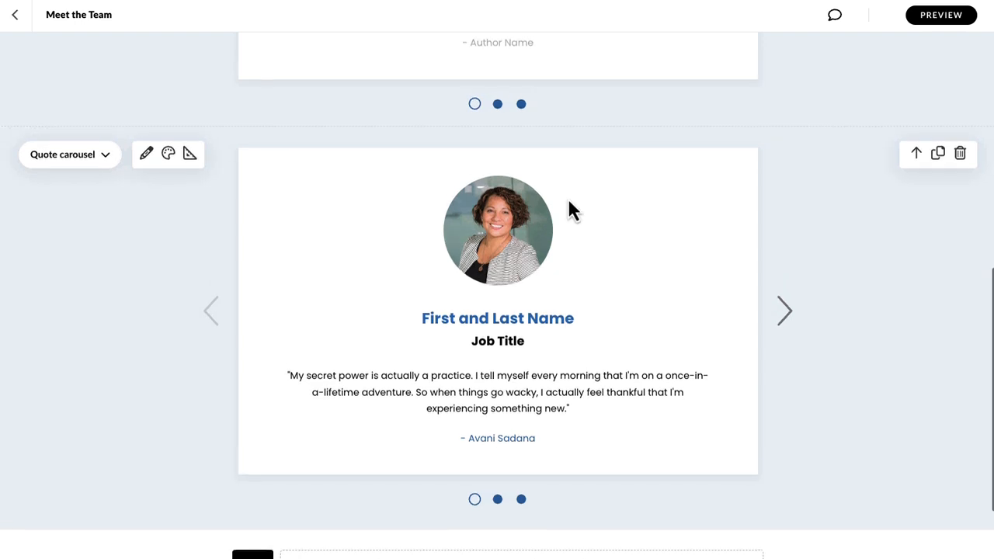
{"action": "scroll", "coordinate": [568, 198], "scroll_direction": "down", "scroll_amount": 1}
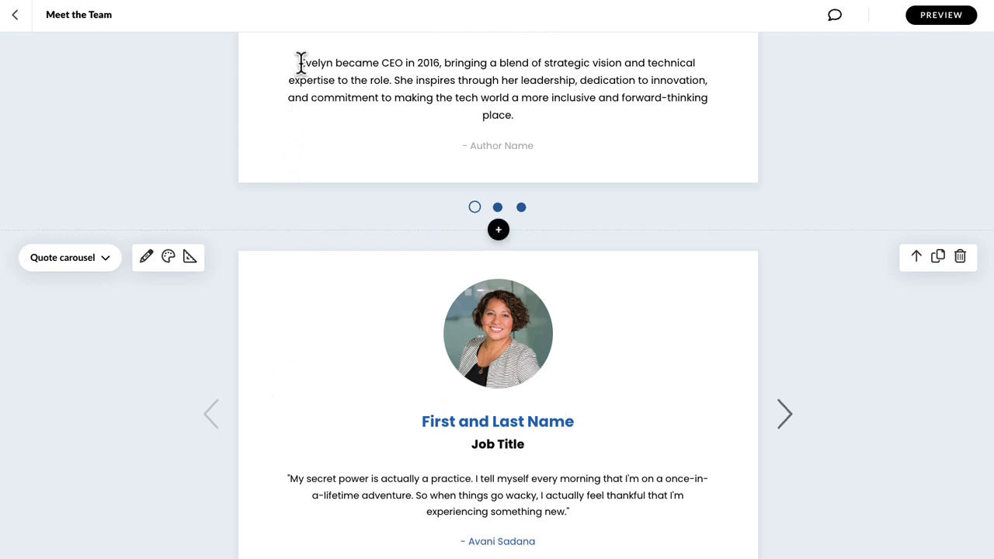
{"action": "left_click_drag", "start_coordinate": [299, 62], "coordinate": [514, 118]}
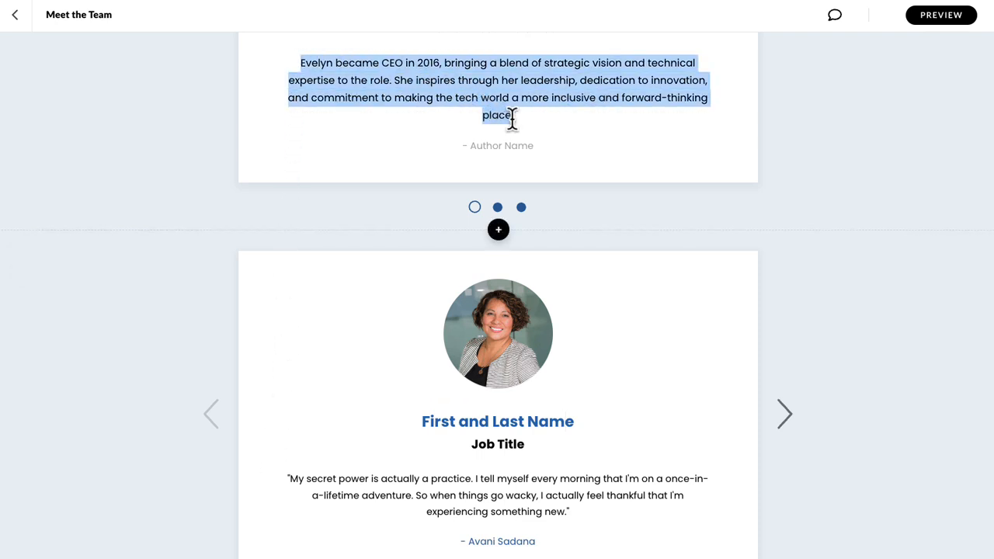
{"action": "right_click", "coordinate": [454, 69]}
{"action": "left_click", "coordinate": [492, 180]}
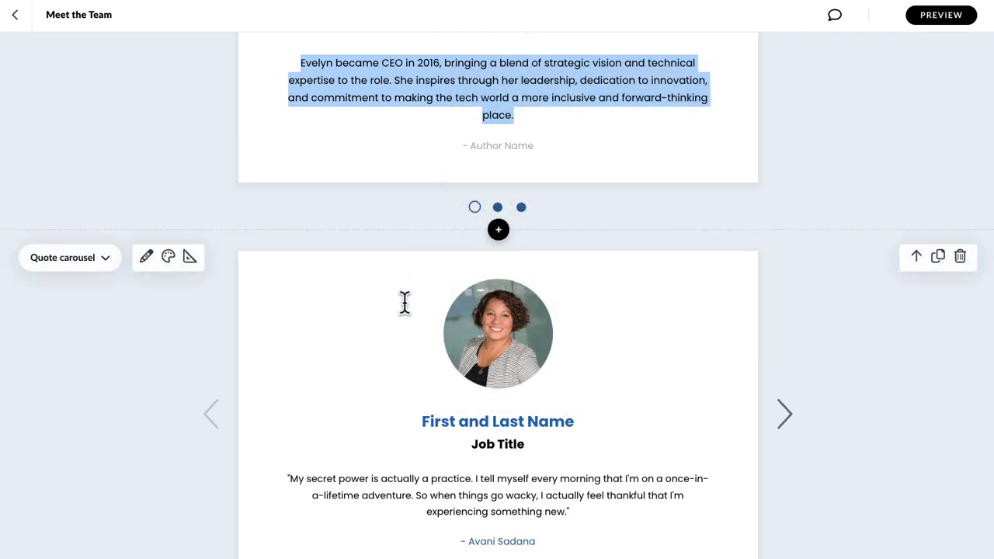
{"action": "left_click", "coordinate": [285, 476]}
{"action": "left_click_drag", "start_coordinate": [287, 476], "coordinate": [587, 515]}
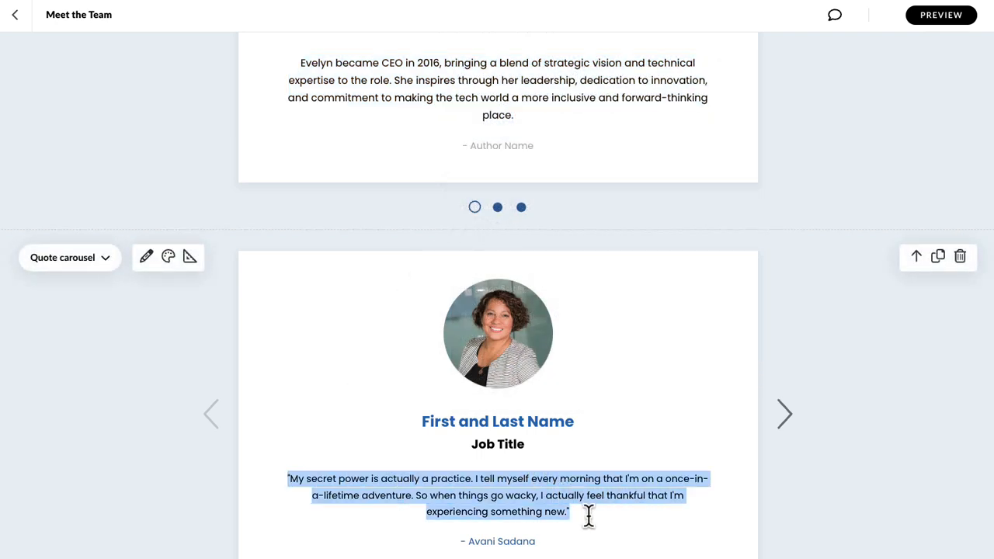
{"action": "key", "text": "BackSpace"}
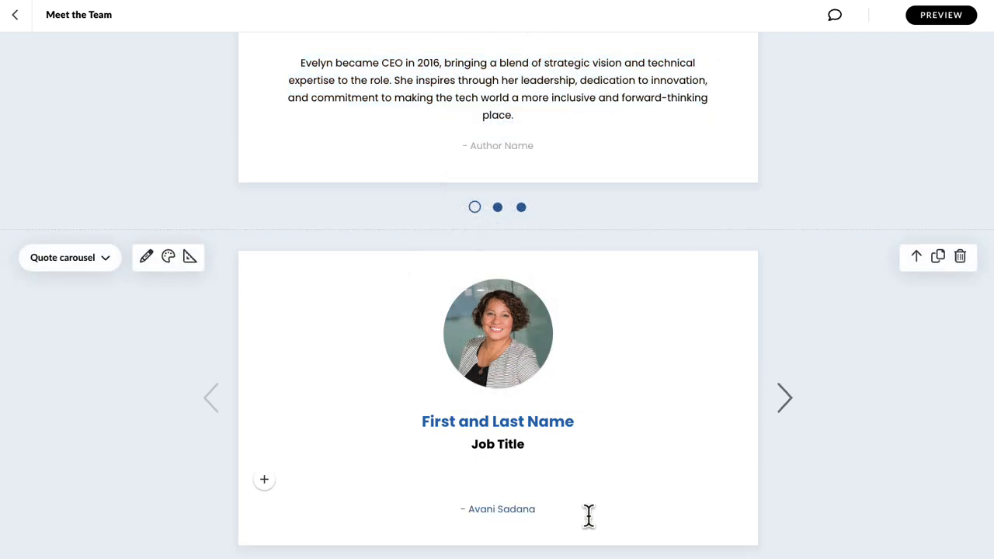
{"action": "key", "text": "ctrl+v"}
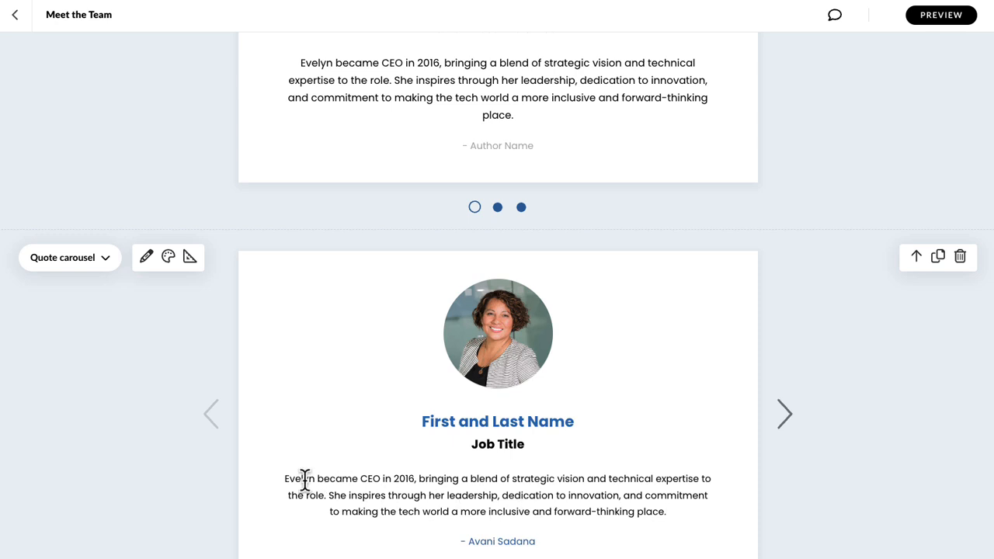
- Set the biography text in the new carousel's first card to font size 16
{"action": "left_click_drag", "start_coordinate": [285, 477], "coordinate": [678, 514]}
{"action": "left_click", "coordinate": [563, 542]}
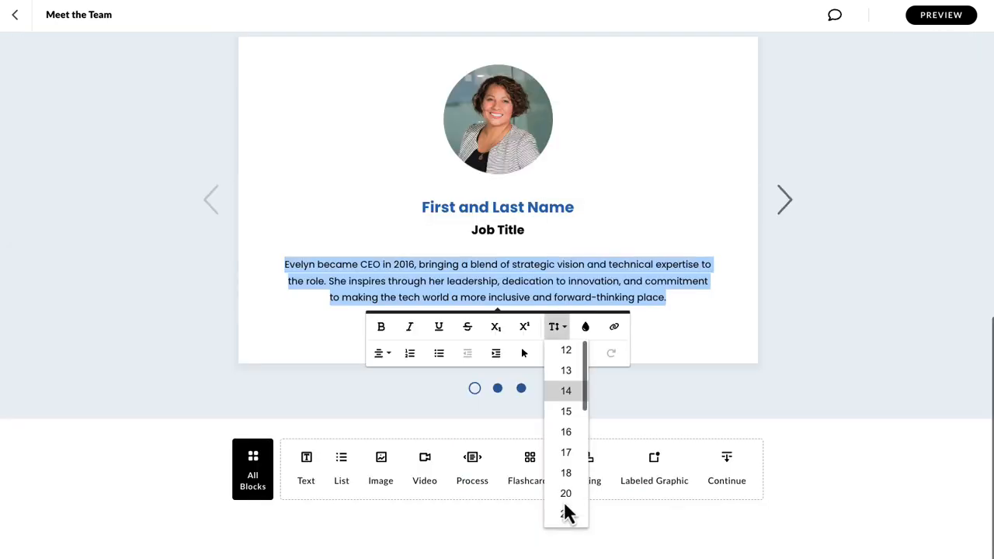
{"action": "left_click", "coordinate": [569, 433]}
{"action": "left_click", "coordinate": [598, 248]}
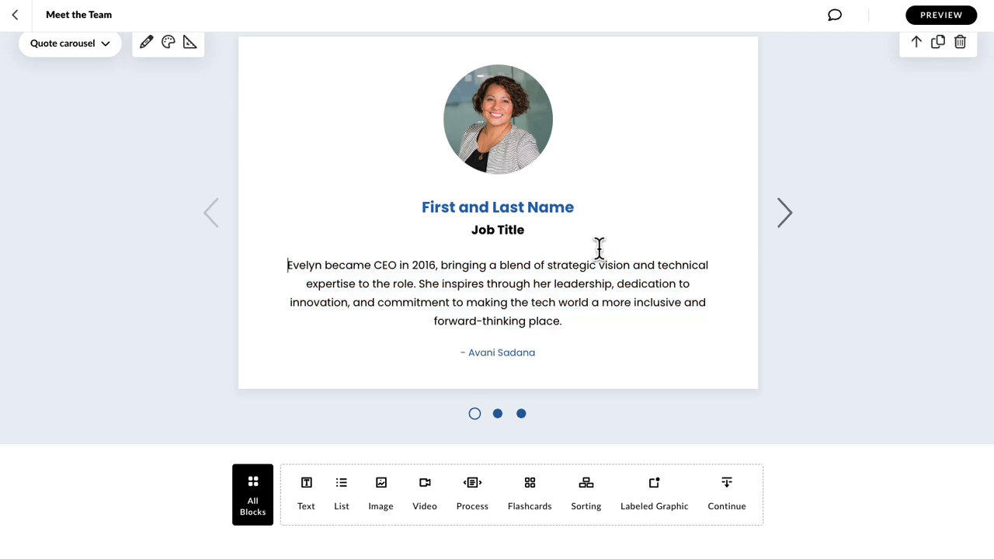
- Delete the author name below the biography in the new carousel's first card
{"action": "scroll", "coordinate": [599, 249], "scroll_direction": "up", "scroll_amount": 2}
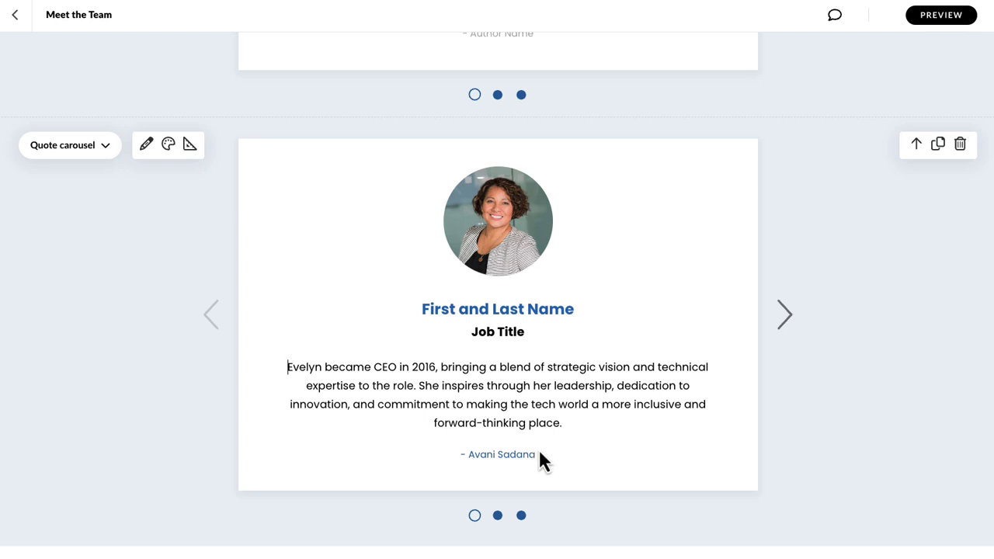
{"action": "left_click_drag", "start_coordinate": [545, 454], "coordinate": [447, 458]}
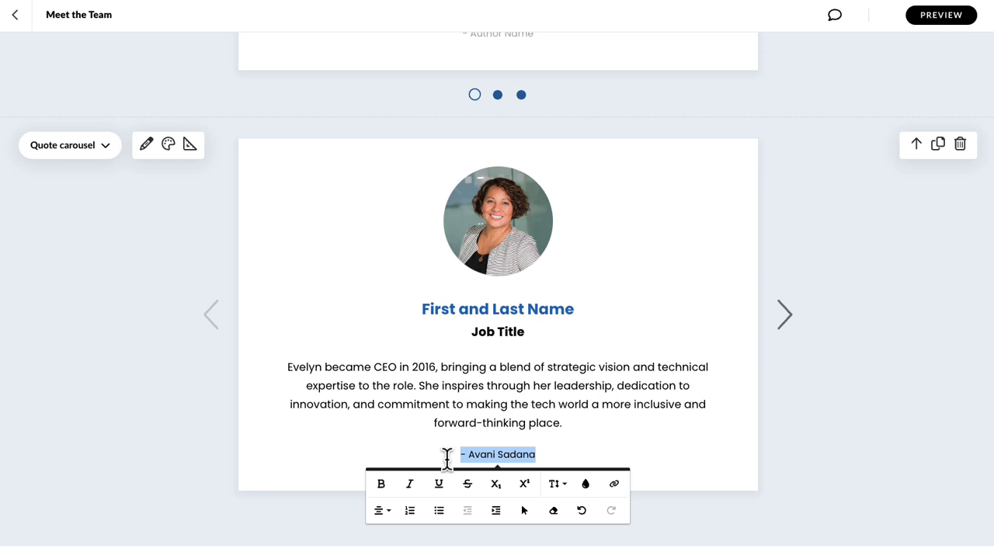
{"action": "key", "text": "BackSpace"}
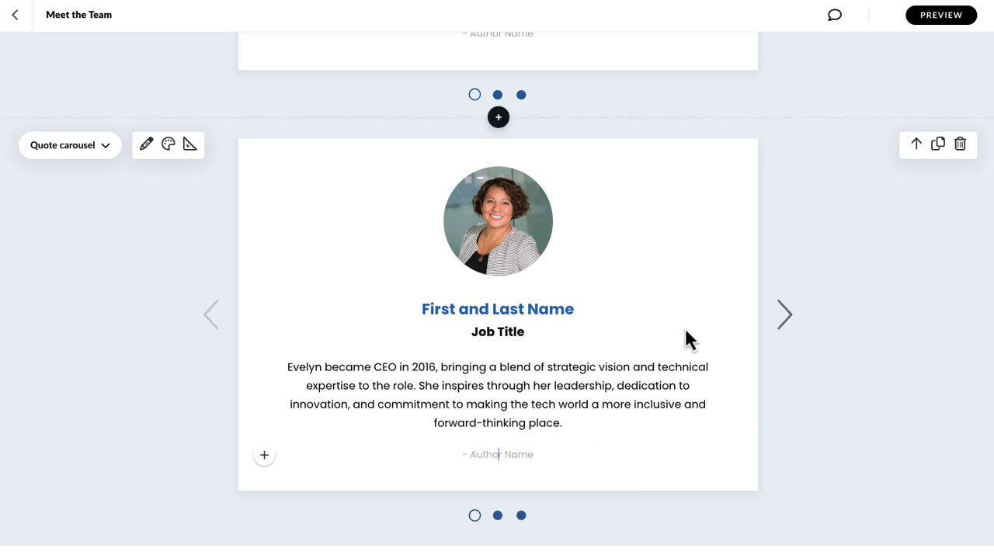
- Preview the course to check how the new carousel's first card looks, and return to editing
{"action": "left_click", "coordinate": [936, 23]}
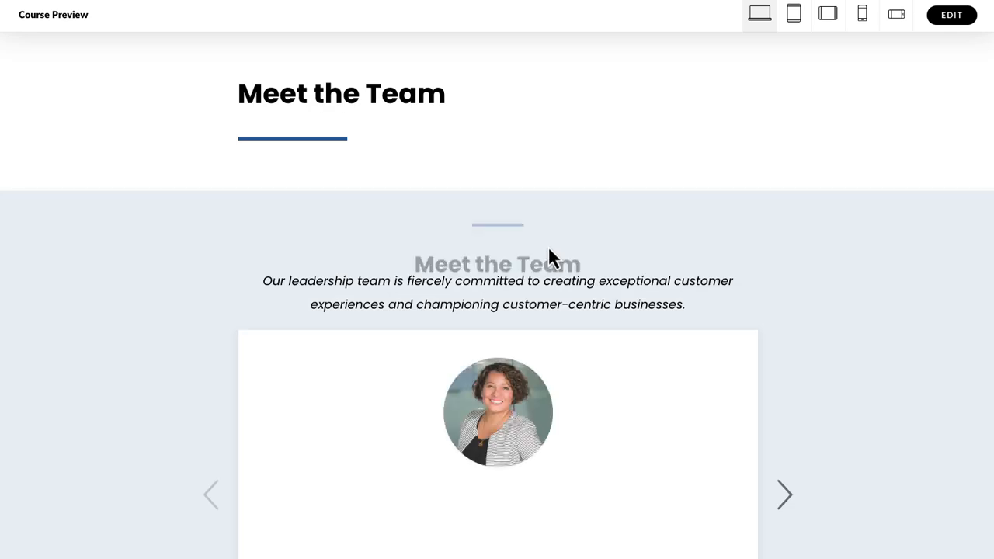
{"action": "scroll", "coordinate": [547, 245], "scroll_direction": "down", "scroll_amount": 7}
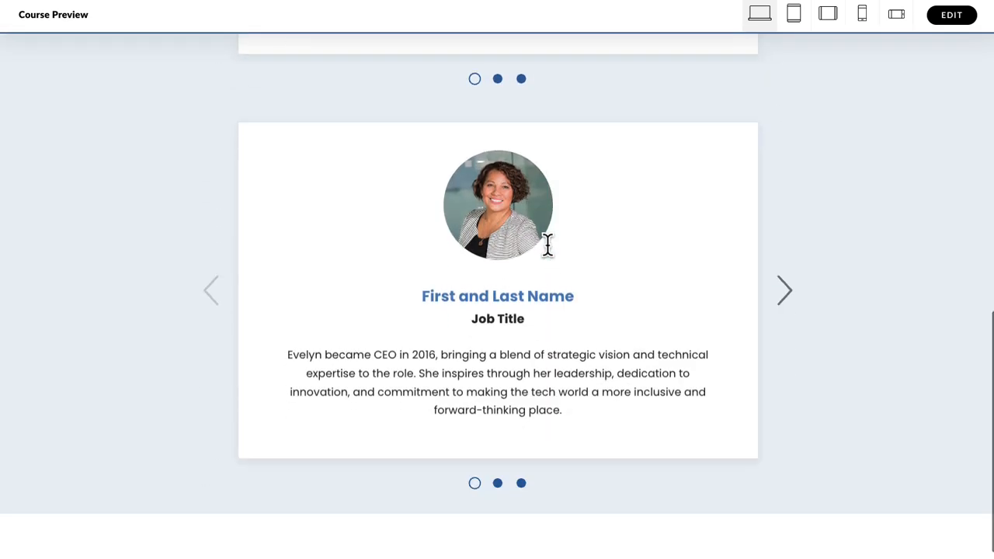
{"action": "left_click", "coordinate": [952, 15]}
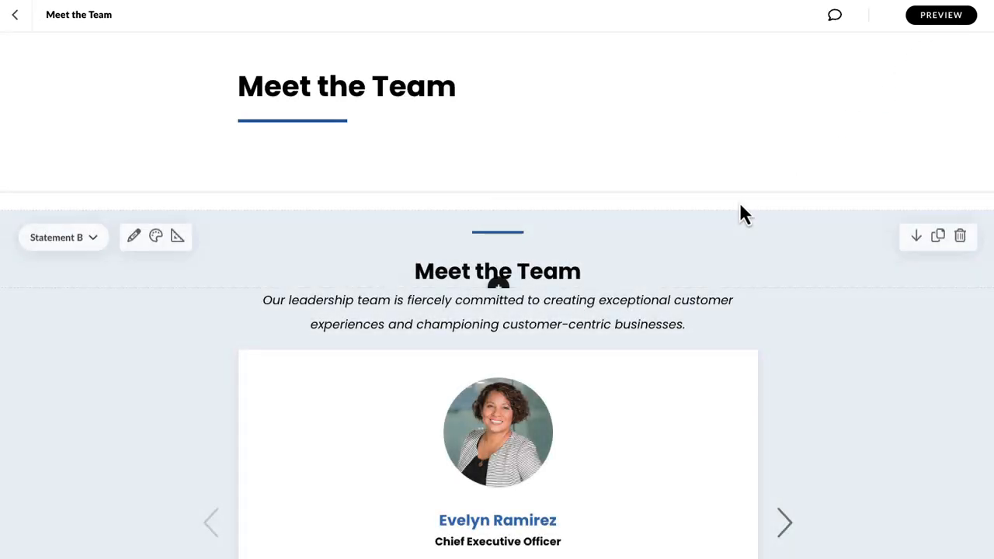
- Copy the name, job title and biography from the new carousel's first card over the quote text in its second card
{"action": "scroll", "coordinate": [740, 213], "scroll_direction": "down", "scroll_amount": 2}
{"action": "scroll", "coordinate": [740, 207], "scroll_direction": "down", "scroll_amount": 8}
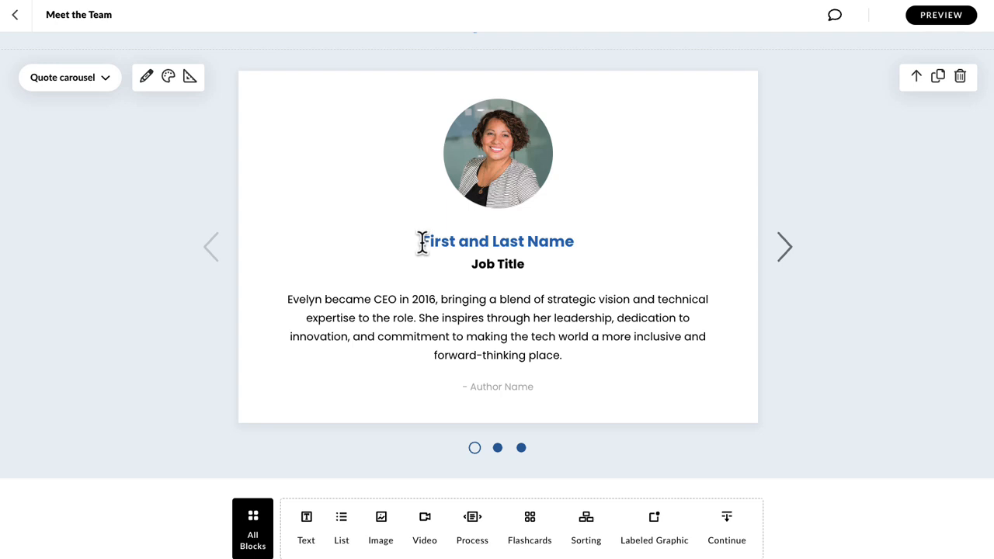
{"action": "left_click_drag", "start_coordinate": [421, 242], "coordinate": [598, 365]}
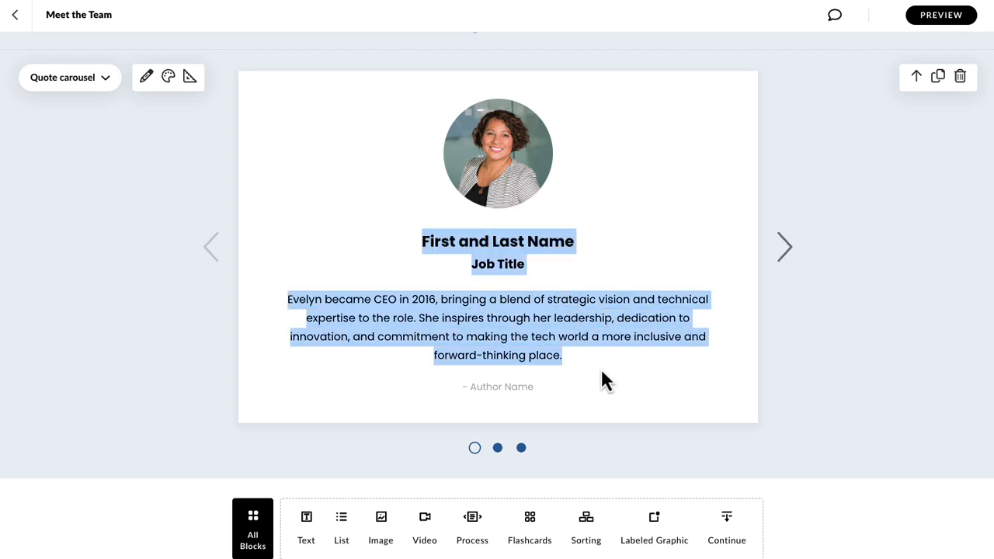
{"action": "right_click", "coordinate": [518, 314]}
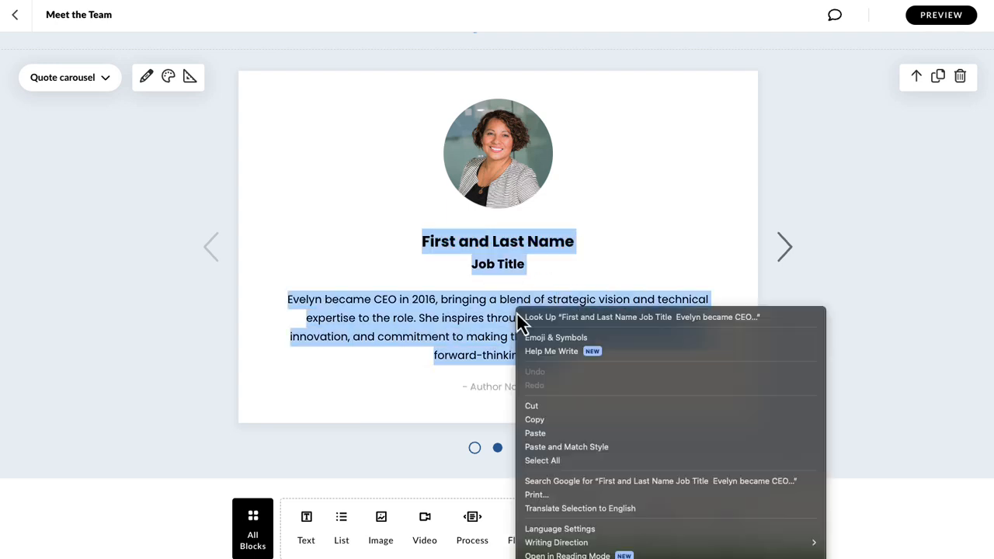
{"action": "left_click", "coordinate": [558, 420]}
{"action": "left_click", "coordinate": [786, 259]}
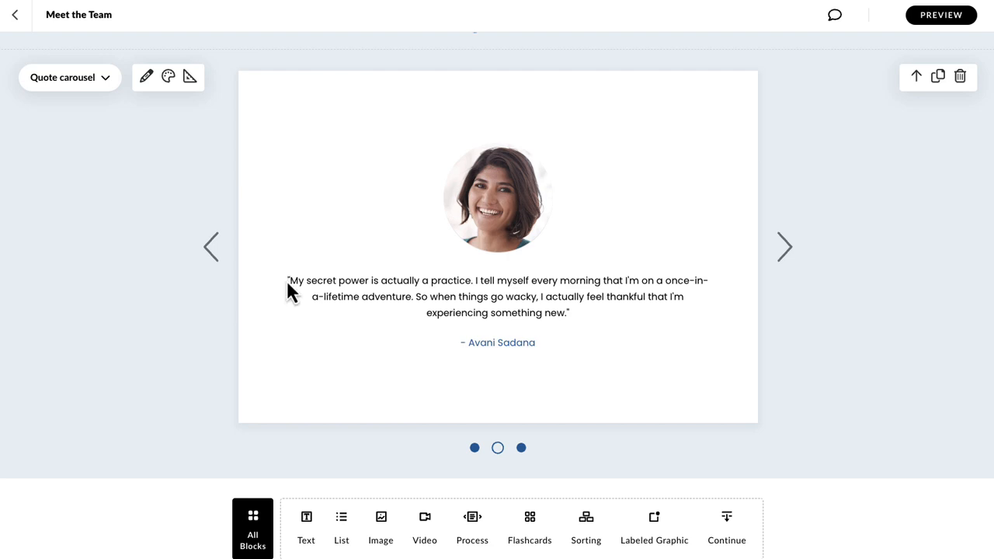
{"action": "left_click_drag", "start_coordinate": [286, 280], "coordinate": [594, 316]}
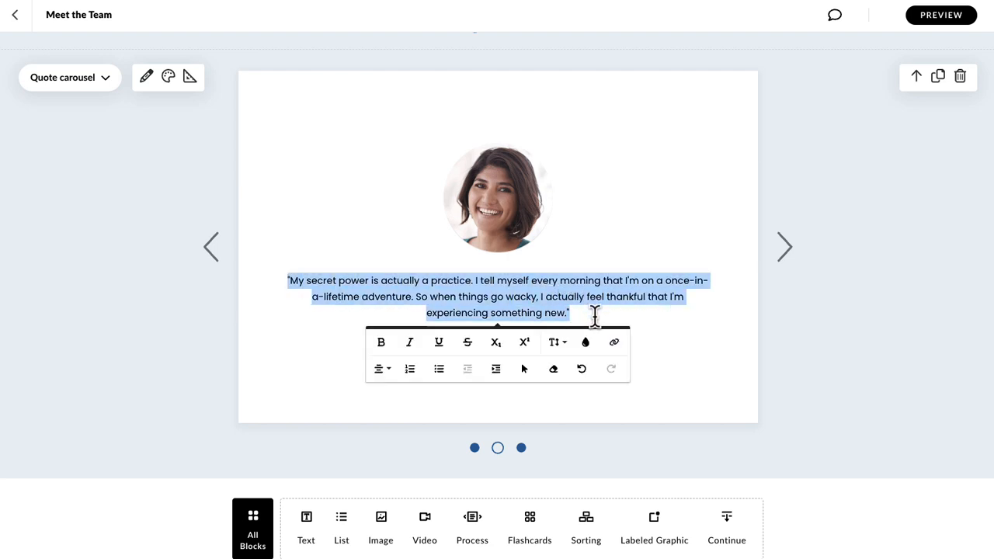
{"action": "key", "text": "ctrl+v"}
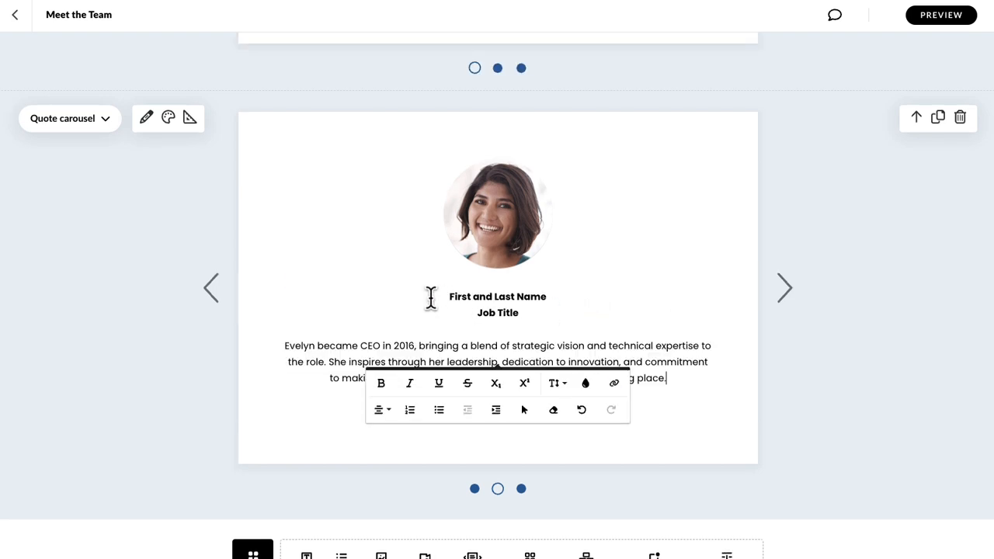
- Format "First and Last Name" in the second card with font size 22 and dark blue text
{"action": "left_click_drag", "start_coordinate": [430, 298], "coordinate": [572, 295]}
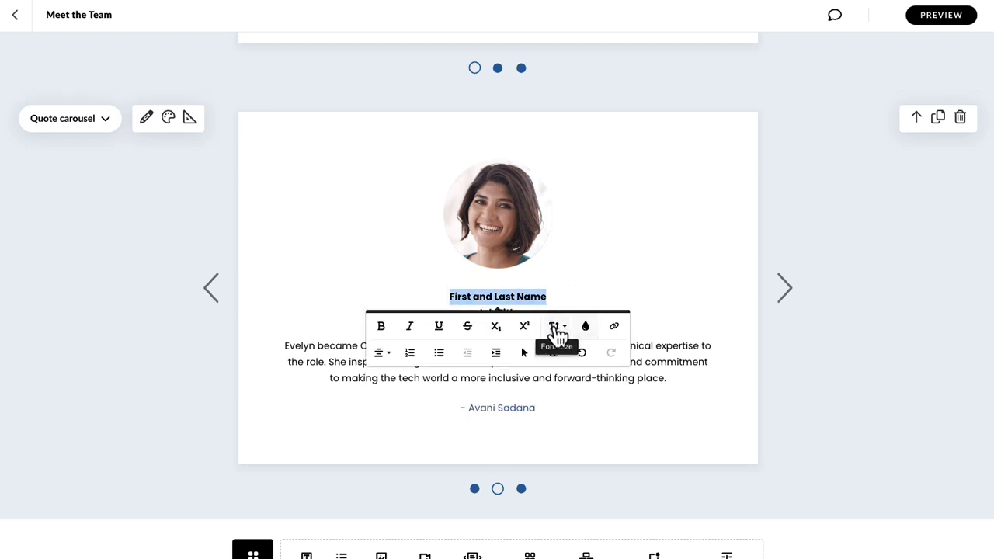
{"action": "left_click", "coordinate": [557, 332]}
{"action": "left_click", "coordinate": [576, 518]}
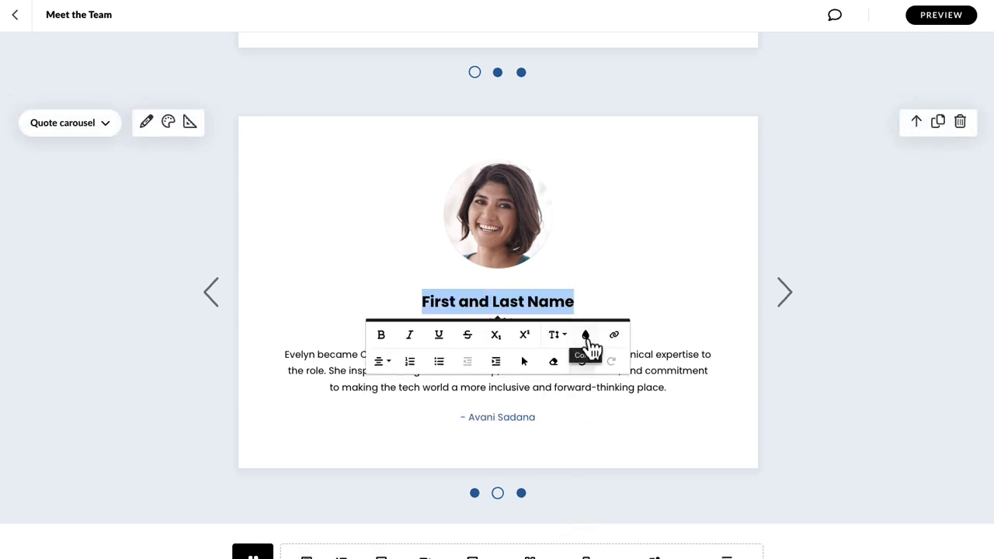
{"action": "left_click", "coordinate": [586, 333]}
{"action": "left_click", "coordinate": [498, 405]}
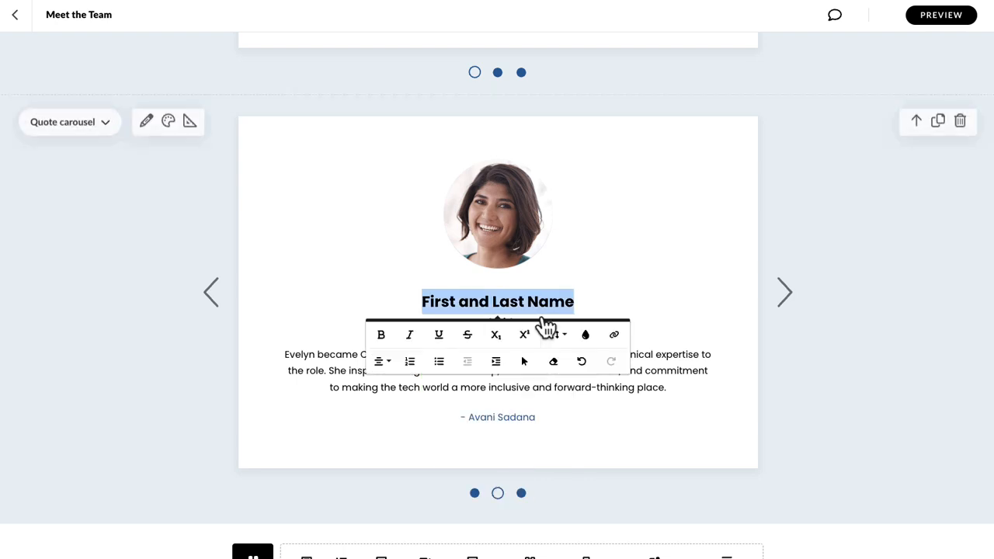
{"action": "left_click", "coordinate": [557, 282]}
- Set the "Job Title" line in the second card to font size 17
{"action": "left_click_drag", "start_coordinate": [475, 322], "coordinate": [555, 323]}
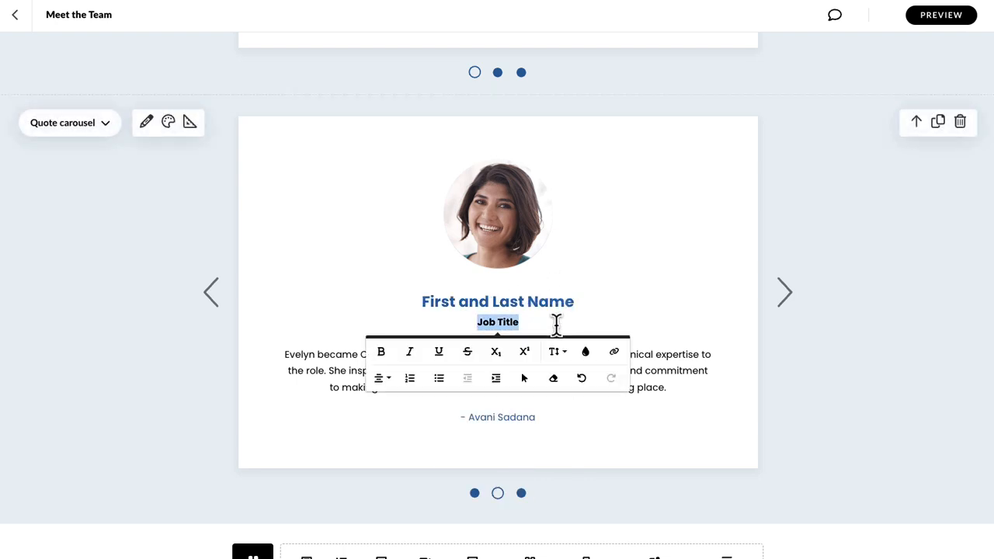
{"action": "left_click", "coordinate": [557, 353]}
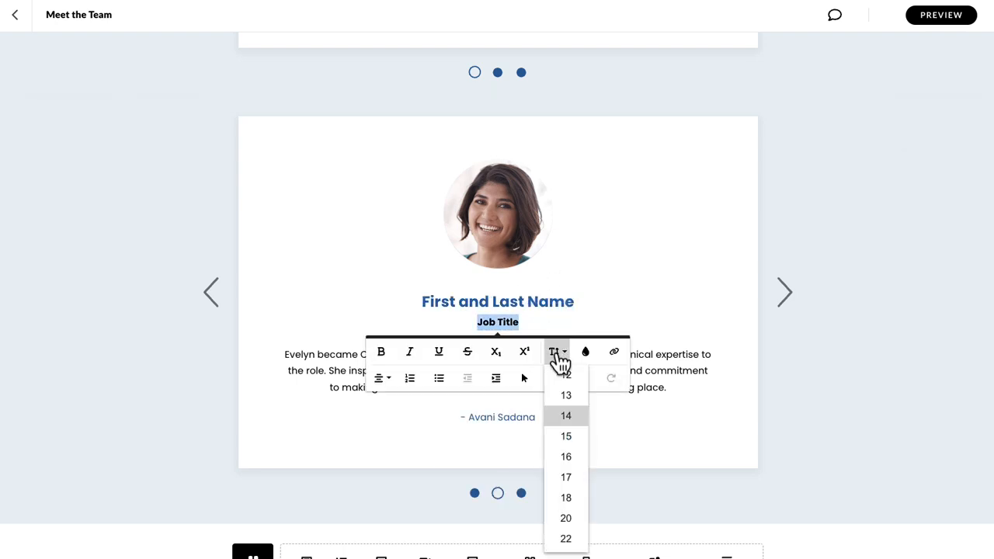
{"action": "left_click", "coordinate": [566, 477]}
{"action": "left_click", "coordinate": [536, 288]}
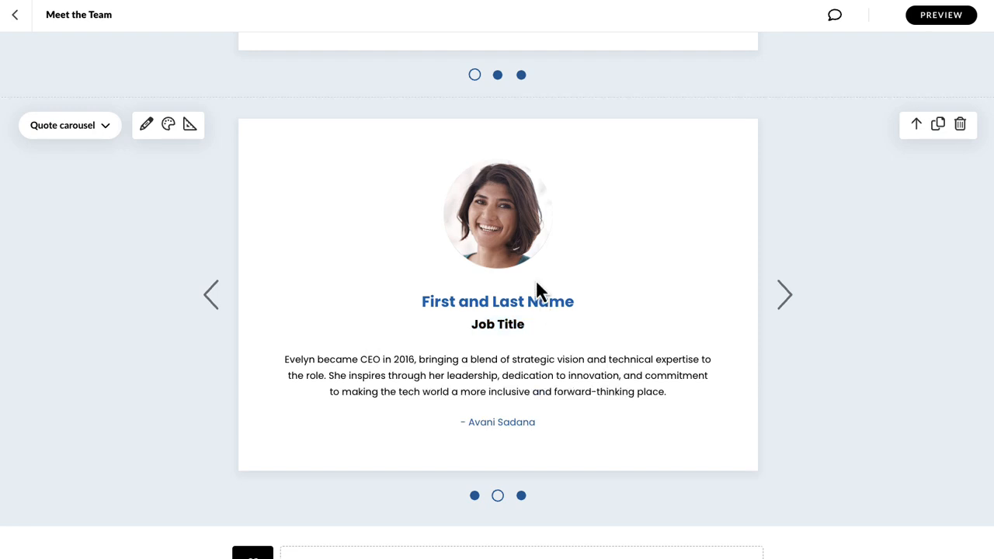
- Set the second card's biography to font size 16 and delete the author name below it
{"action": "left_click_drag", "start_coordinate": [284, 359], "coordinate": [683, 396]}
{"action": "left_click", "coordinate": [556, 421]}
{"action": "left_click", "coordinate": [572, 530]}
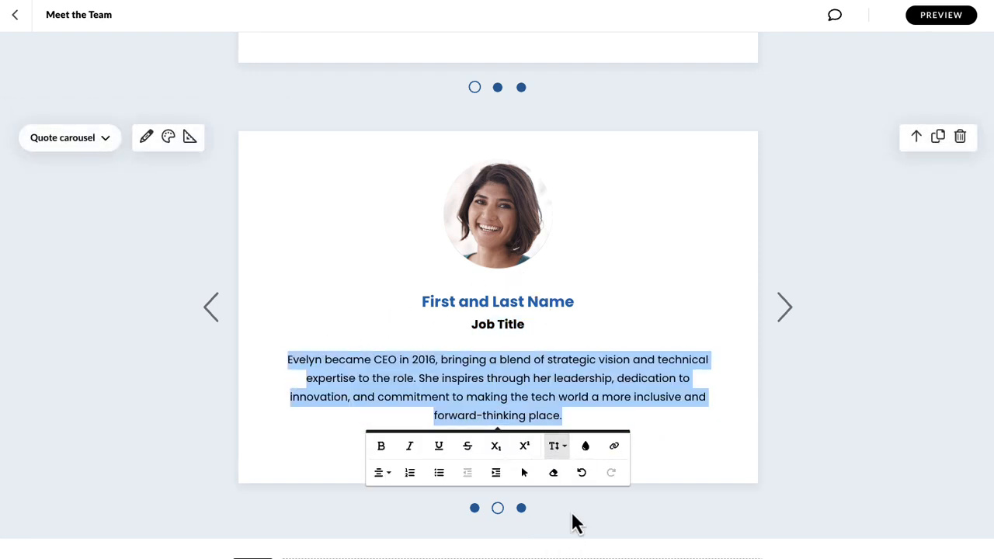
{"action": "left_click", "coordinate": [572, 379]}
{"action": "left_click_drag", "start_coordinate": [548, 445], "coordinate": [455, 447]}
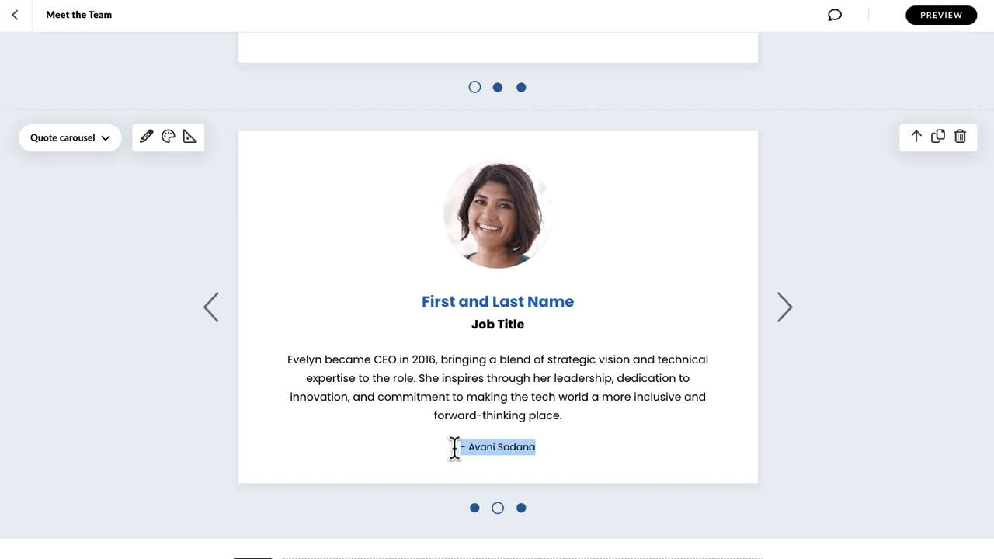
{"action": "key", "text": "BackSpace"}
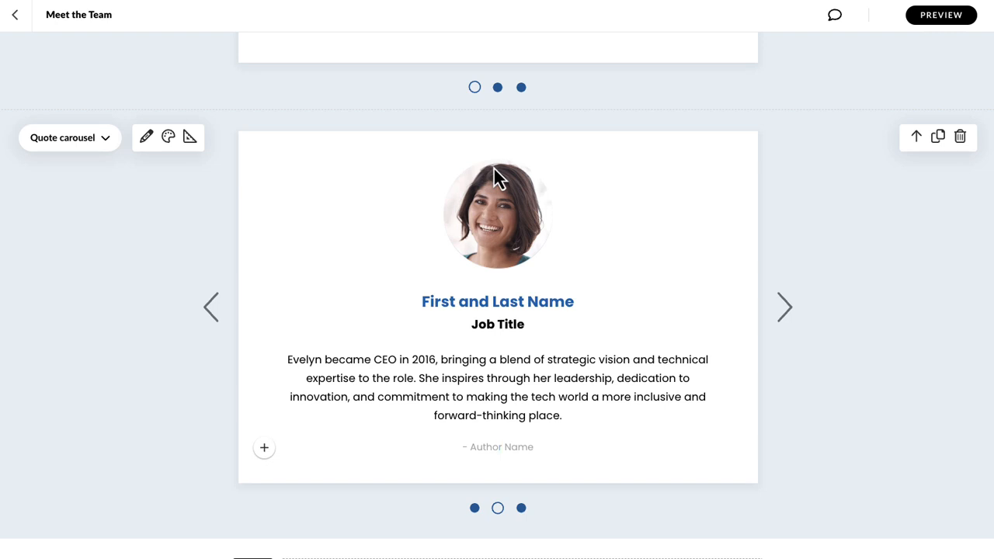
- Save the new quote carousel as a block template named "Meet the Team" that is shared with the team
{"action": "scroll", "coordinate": [494, 167], "scroll_direction": "down", "scroll_amount": 1}
{"action": "scroll", "coordinate": [494, 166], "scroll_direction": "down", "scroll_amount": 3}
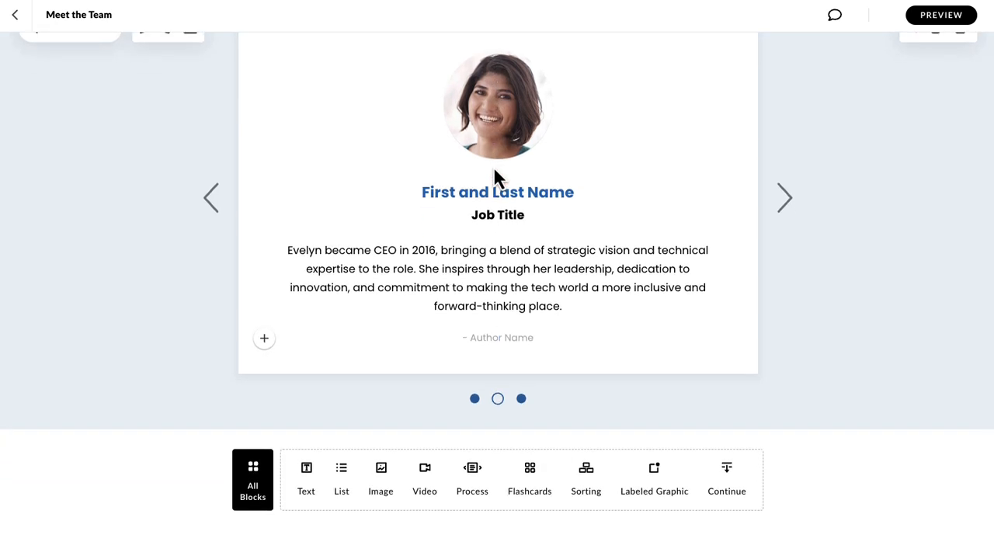
{"action": "left_click", "coordinate": [255, 496]}
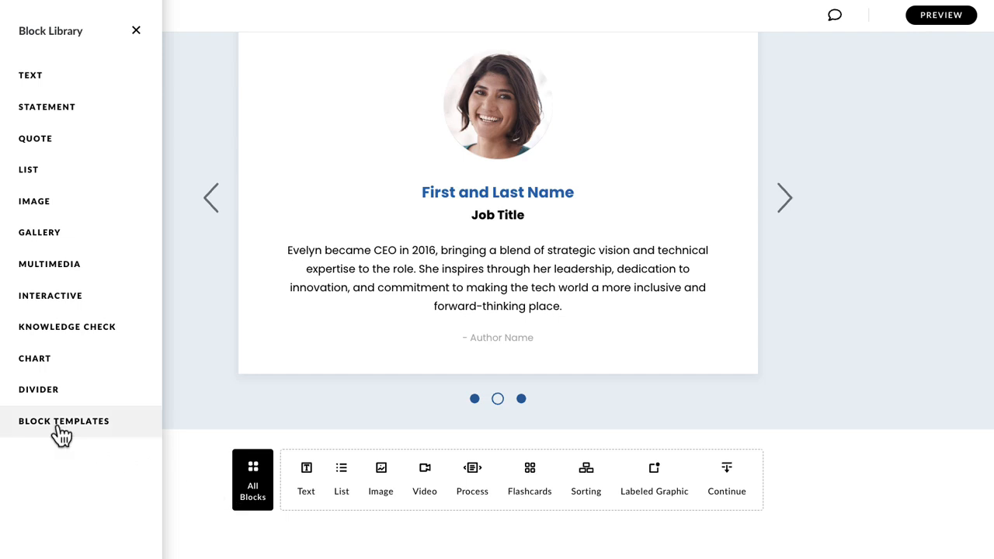
{"action": "left_click", "coordinate": [61, 424]}
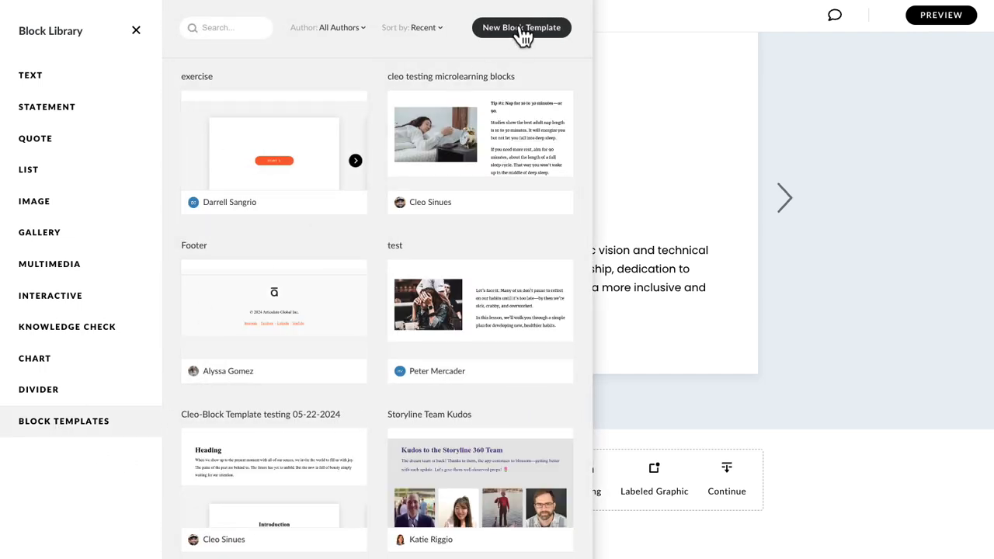
{"action": "left_click", "coordinate": [518, 25]}
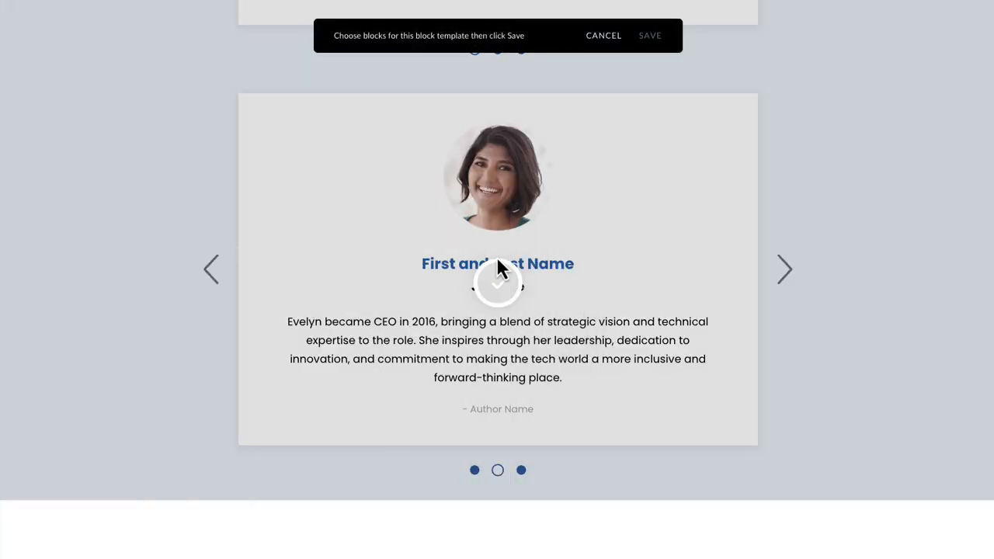
{"action": "left_click", "coordinate": [495, 292]}
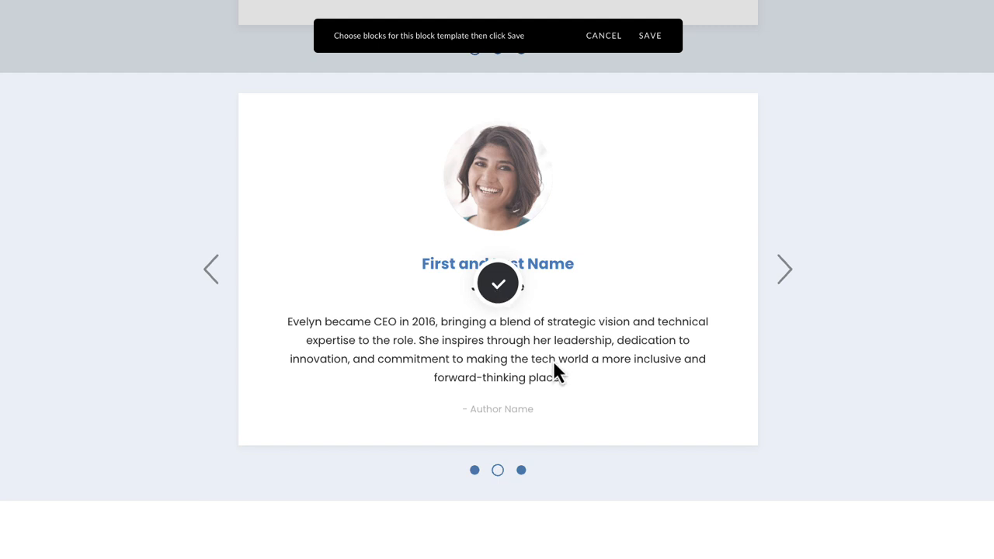
{"action": "left_click", "coordinate": [652, 37]}
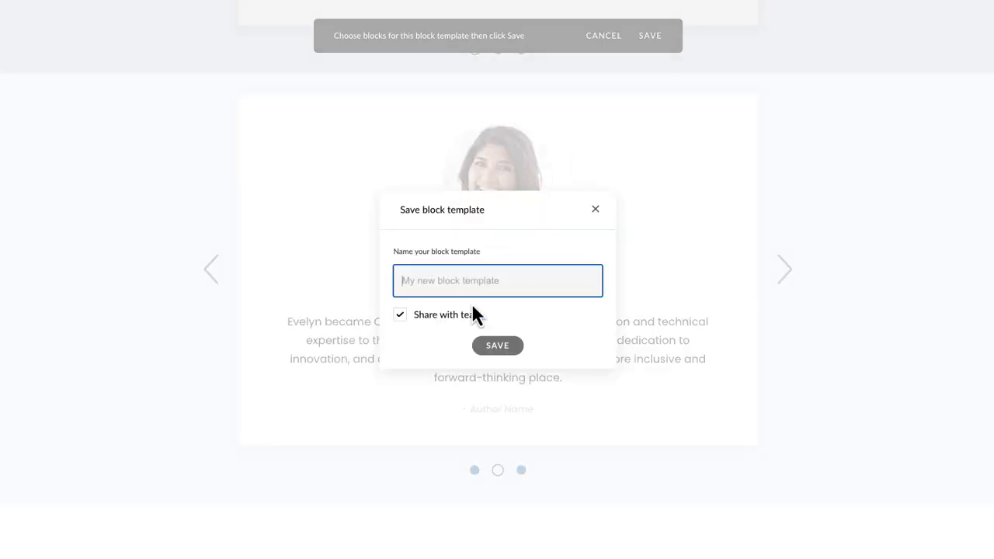
{"action": "type", "text": "Meet the Team"}
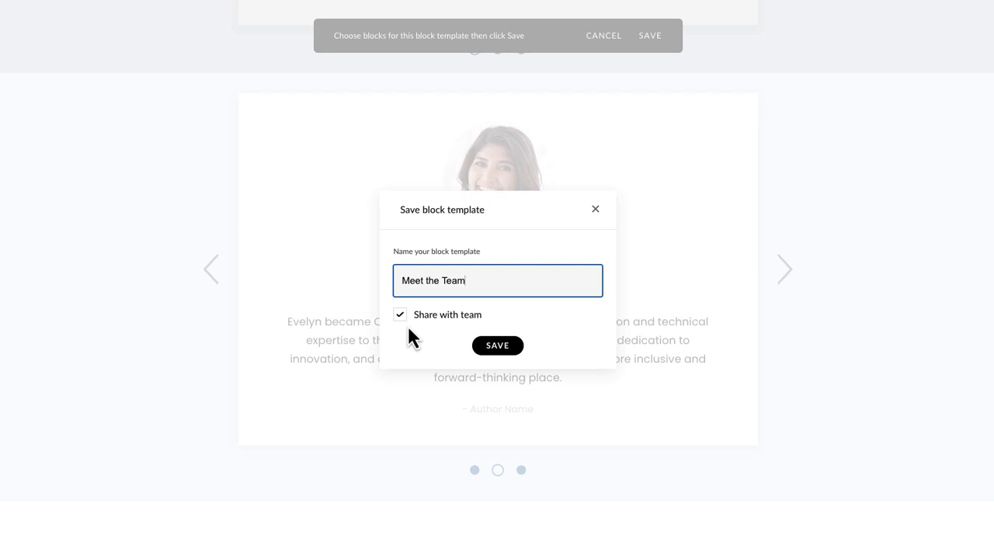
{"action": "left_click", "coordinate": [497, 346]}
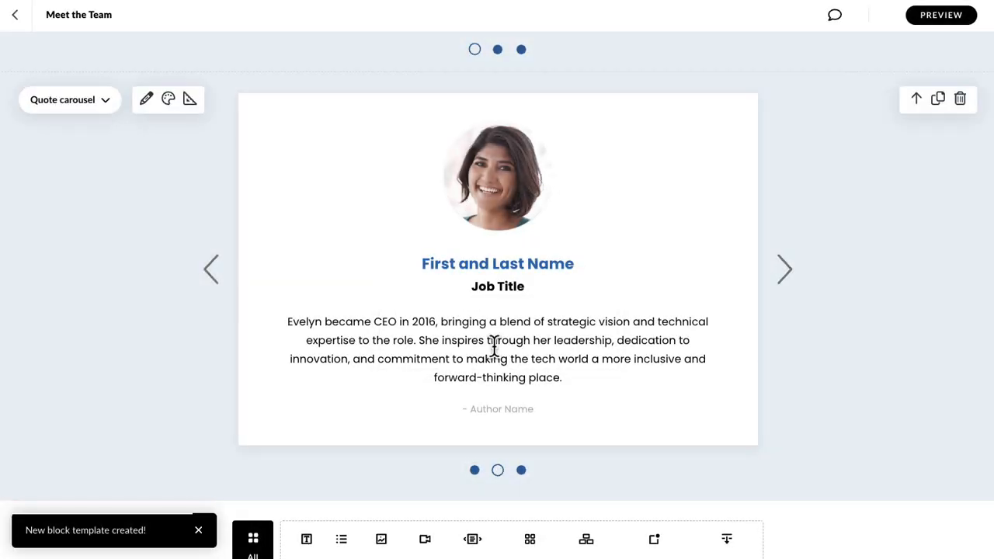